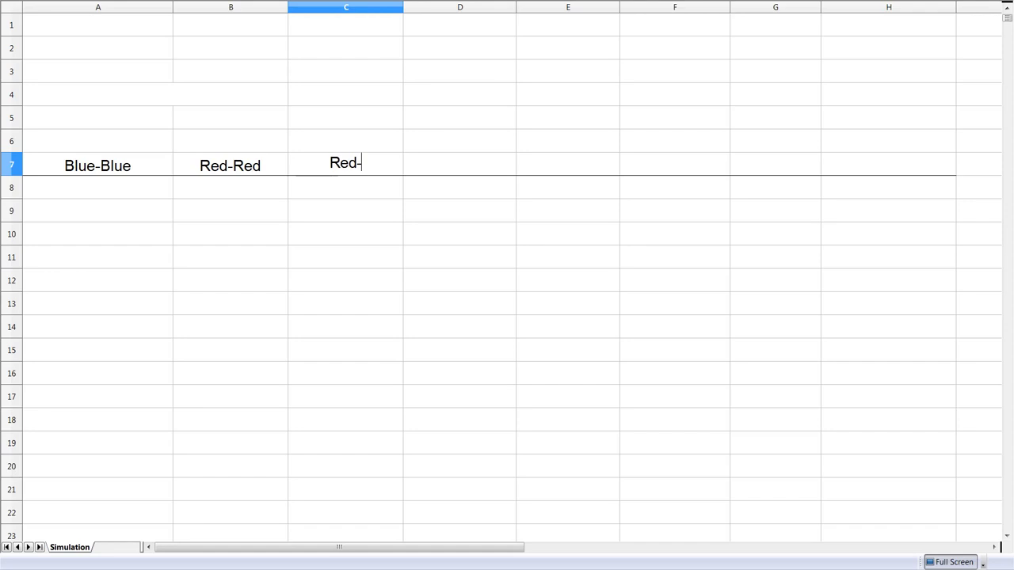
# - Finish the Red-Blue header in C7 and add the headers "Random Card" in D7 and "Random Side" in F7
pyautogui.press('Tab')
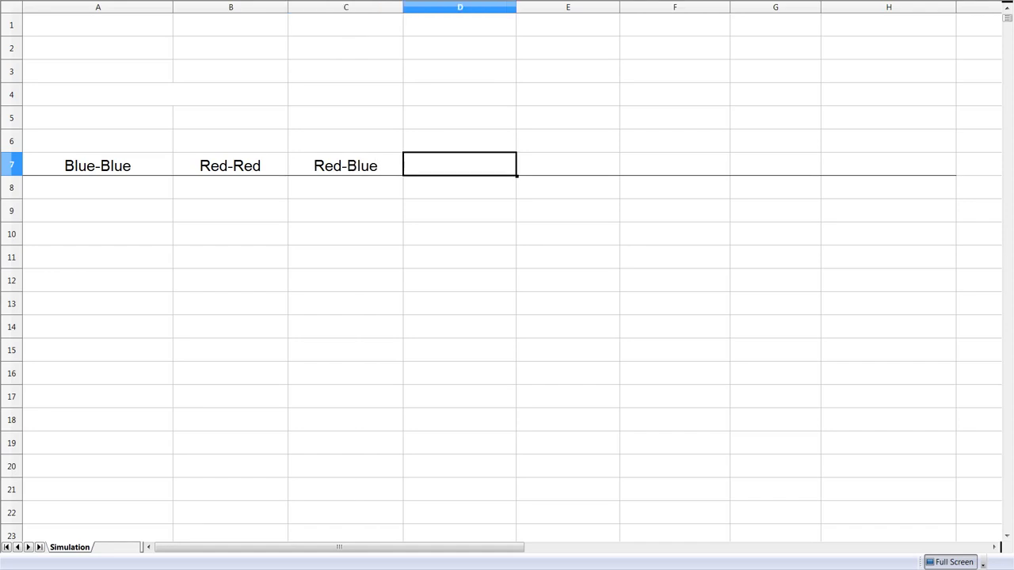
pyautogui.write('Random Card')
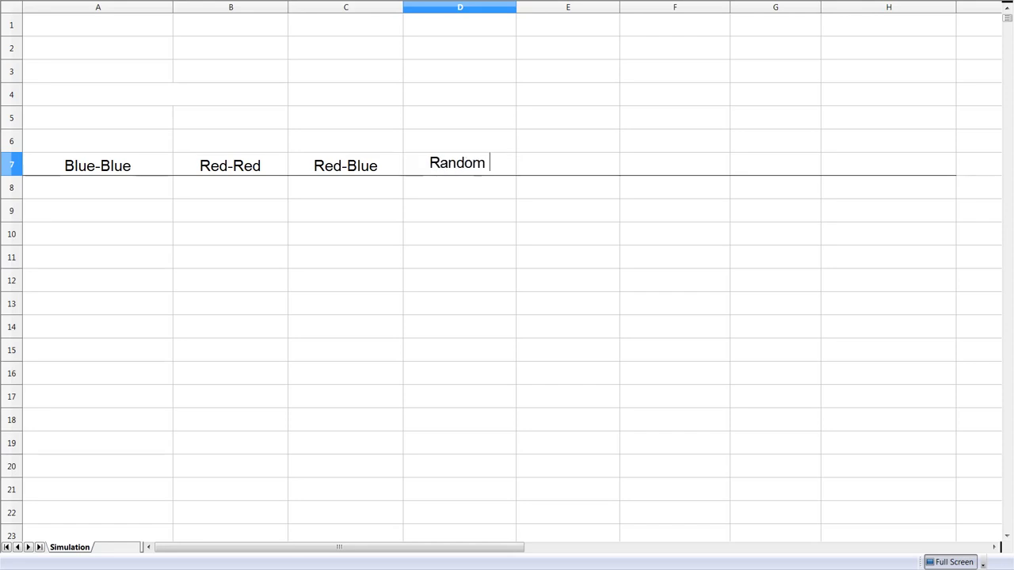
pyautogui.press('Tab')
pyautogui.press('Tab')
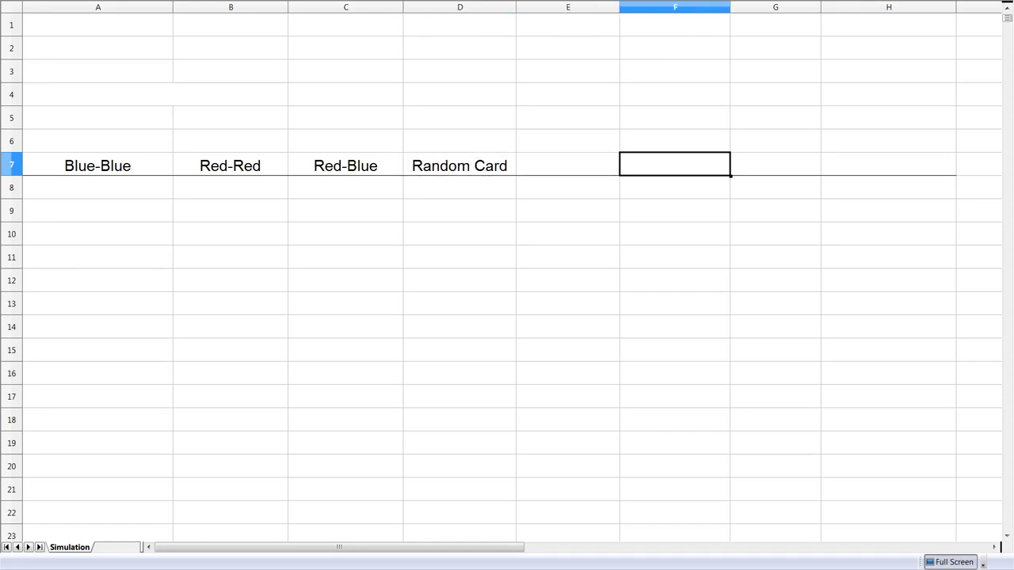
pyautogui.write('Random Side')
pyautogui.hotkey('shift', 'Tab')
# - Enter the header "Pr(blue side)" in E7, between Random Card and Random Side
pyautogui.write('Pr(')
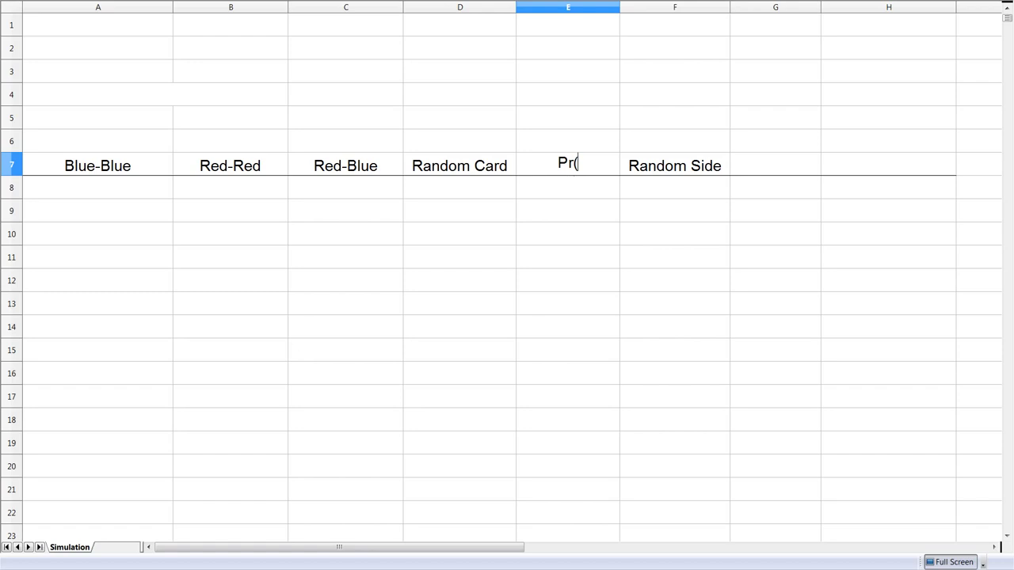
pyautogui.write('blue side)')
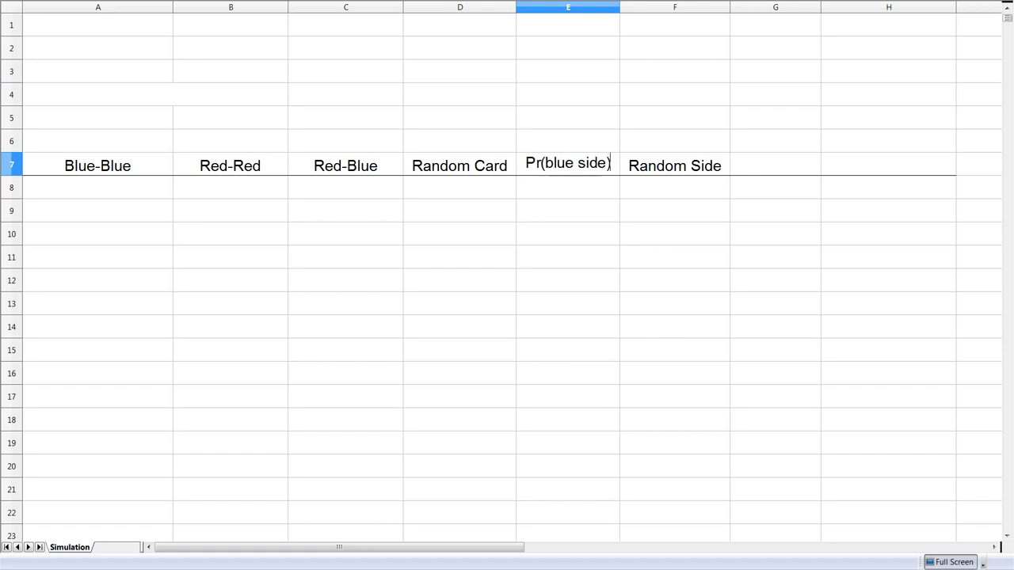
pyautogui.press('Tab')
# - Add the headers "Side blue?" in G7 and "Other side blue?" in H7
pyautogui.press('Tab')
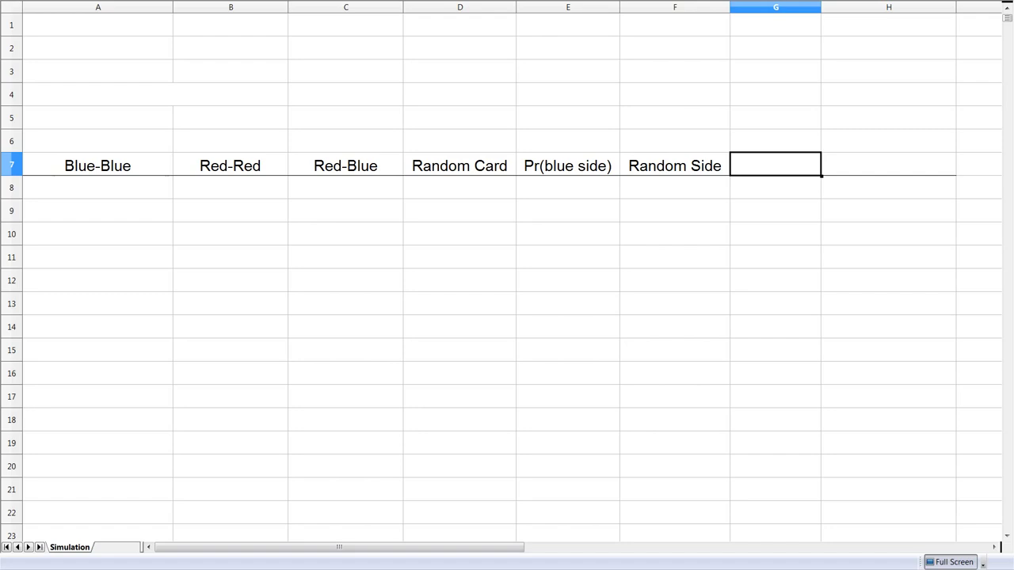
pyautogui.write('Side blue')
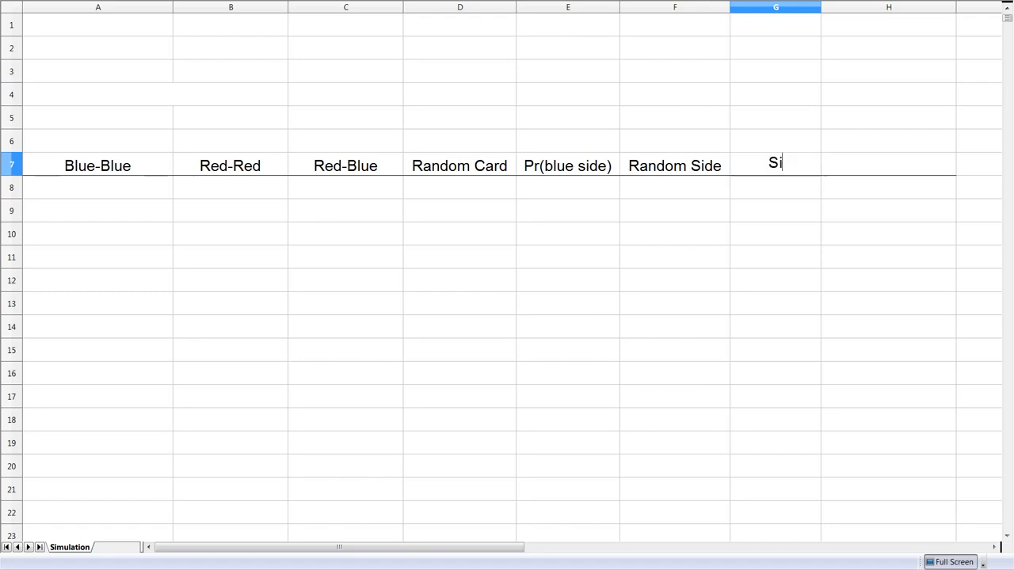
pyautogui.press('Tab')
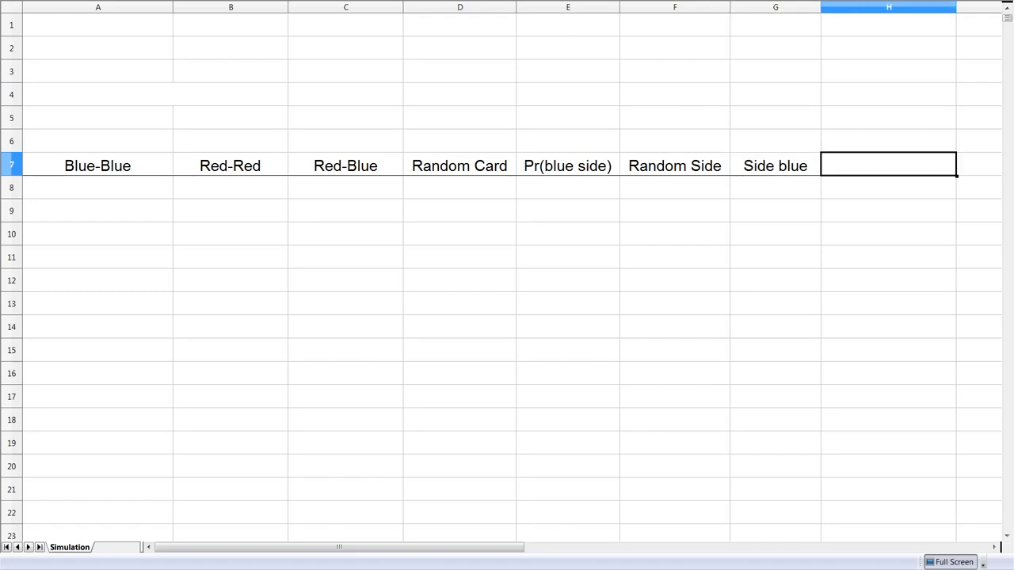
pyautogui.hotkey('shift', 'Tab')
pyautogui.press('F2')
pyautogui.write('?')
pyautogui.press('Tab')
pyautogui.write('Other side b')
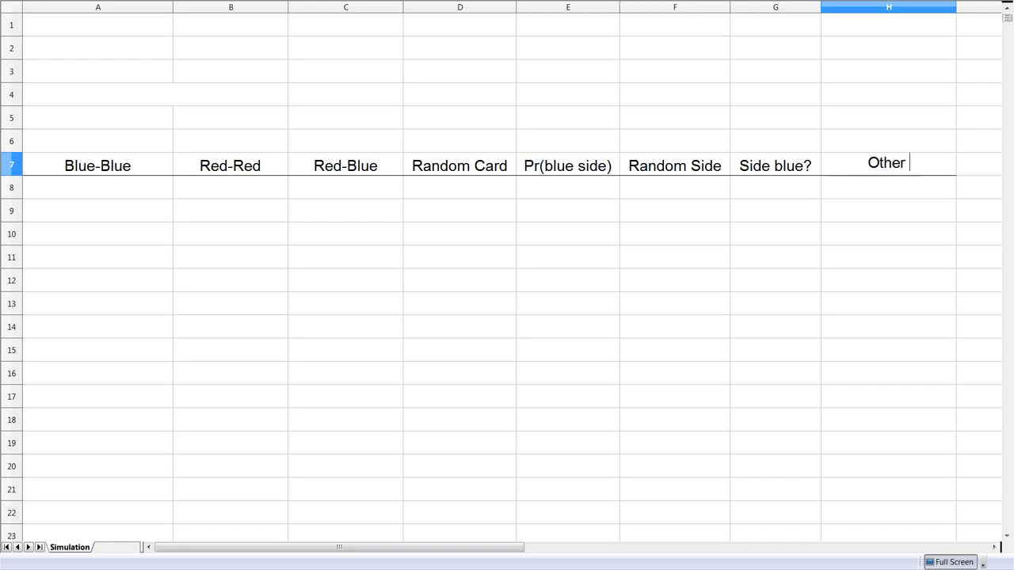
pyautogui.write('lue?')
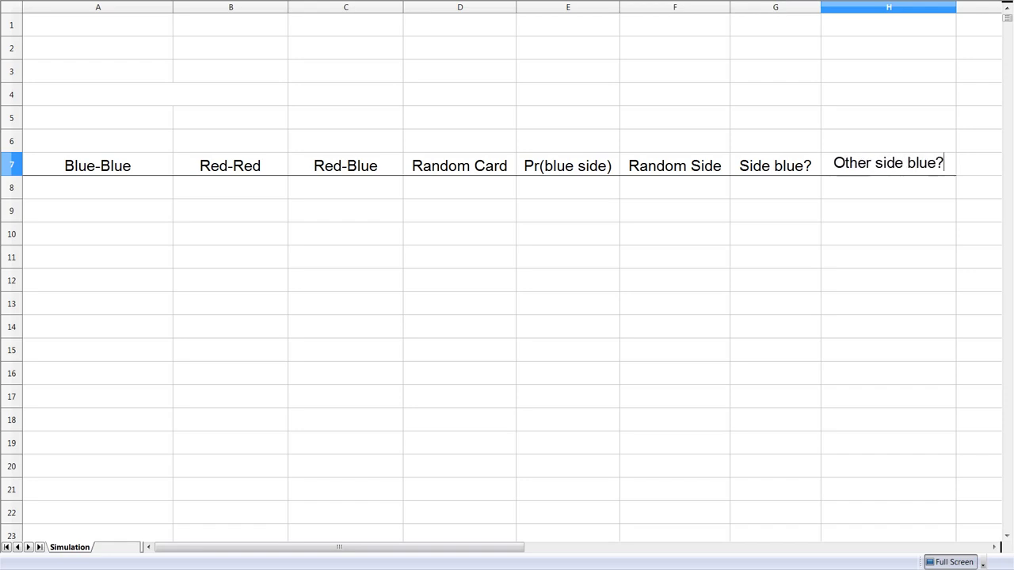
pyautogui.press('Return')
# - Enter the label "Pr(other side blue | side blue)" in cell A4
pyautogui.press('Left')
pyautogui.press('Left')
pyautogui.press('Left')
pyautogui.press('Left')
pyautogui.press('Left')
pyautogui.press('Left')
pyautogui.press('Left')
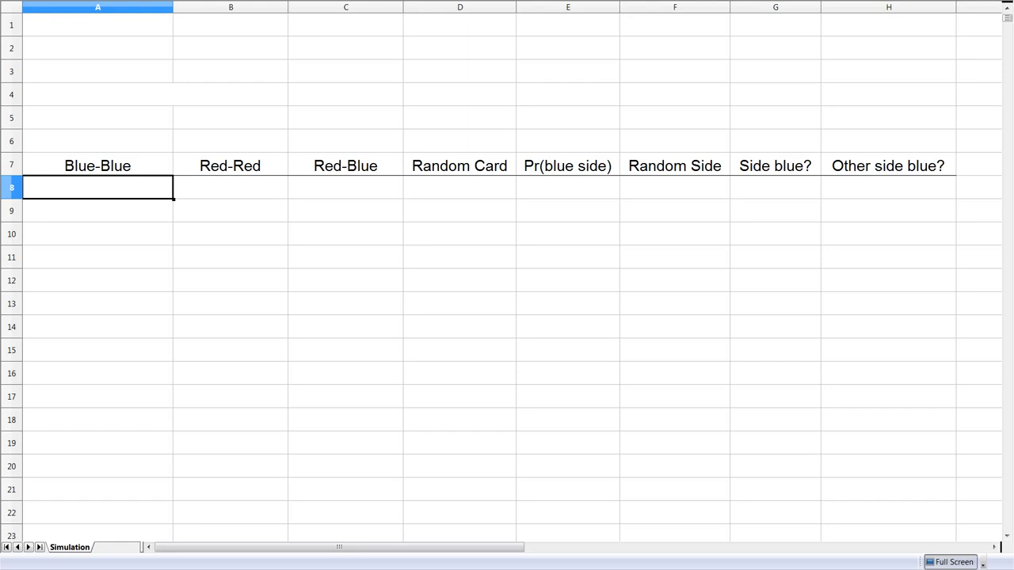
pyautogui.press('Up')
pyautogui.press('Up')
pyautogui.press('Up')
pyautogui.press('Up')
pyautogui.write('Pr(other side blue | ')
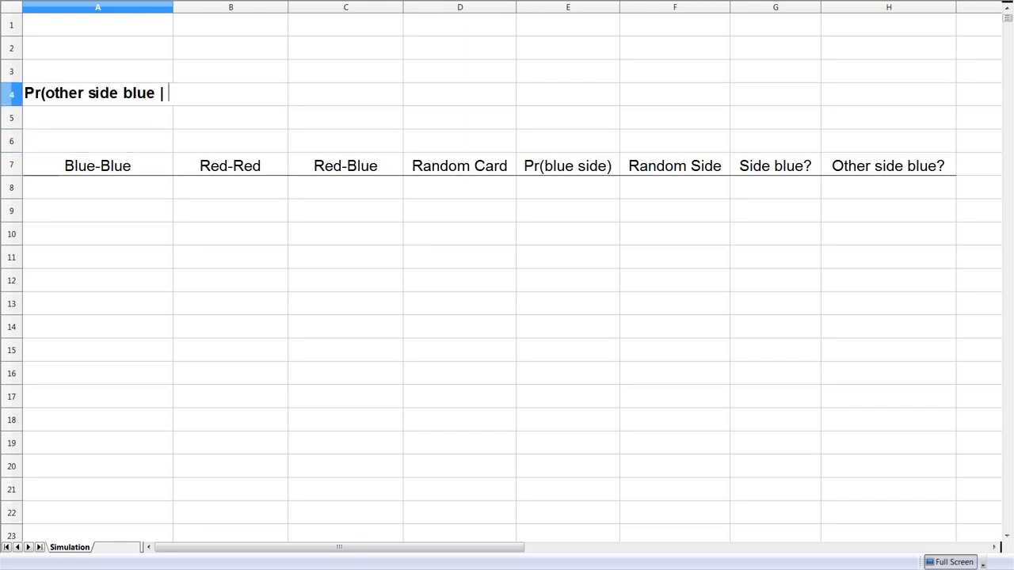
pyautogui.write('side blue)')
# - Enter the summary labels "Side blue" in A1 and "Other side blue" in A2
pyautogui.click(97, 25)
pyautogui.write('Side blue')
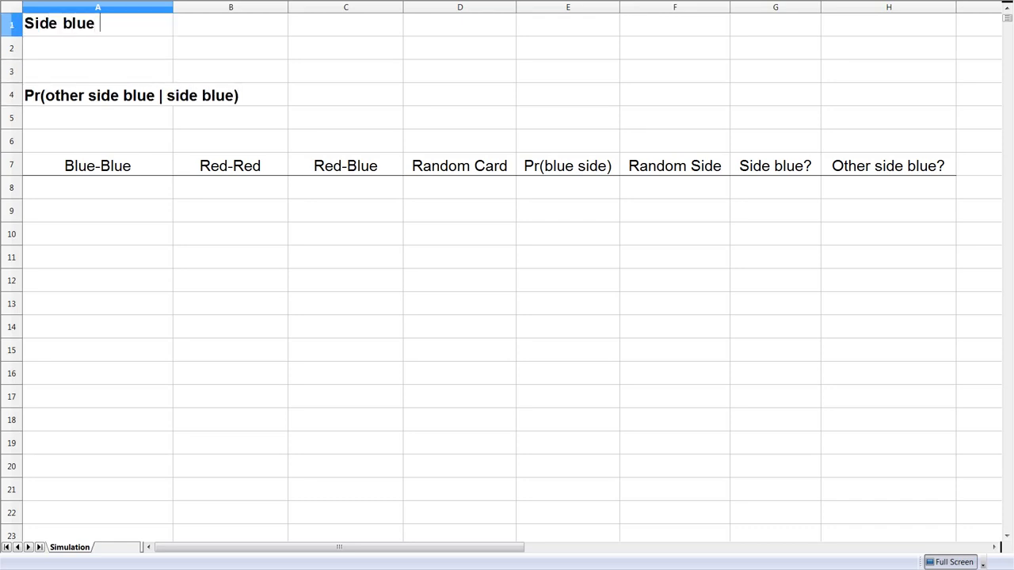
pyautogui.press('Return')
pyautogui.write('Oth')
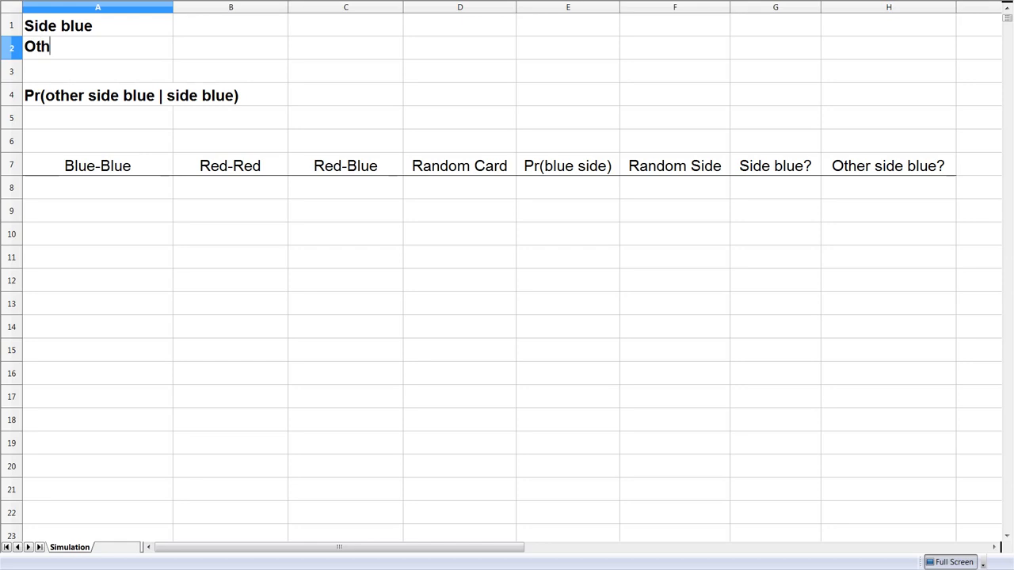
pyautogui.write('er side blue')
pyautogui.press('Return')
# - Enter the formula =RAND() in A8 under the Blue-Blue header
pyautogui.press('Down')
pyautogui.press('Down')
pyautogui.press('Down')
pyautogui.press('Down')
pyautogui.press('Down')
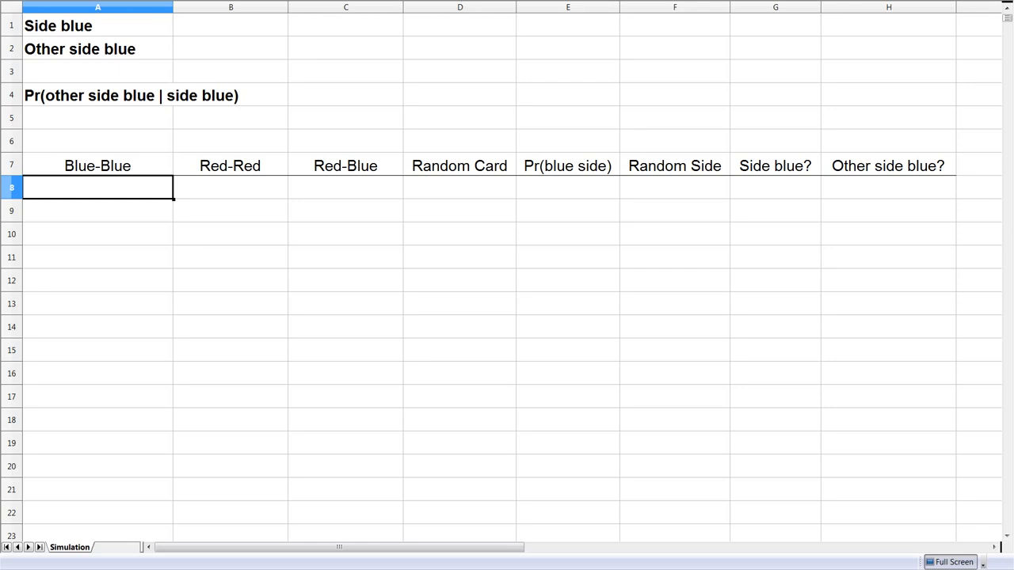
pyautogui.write('=ran')
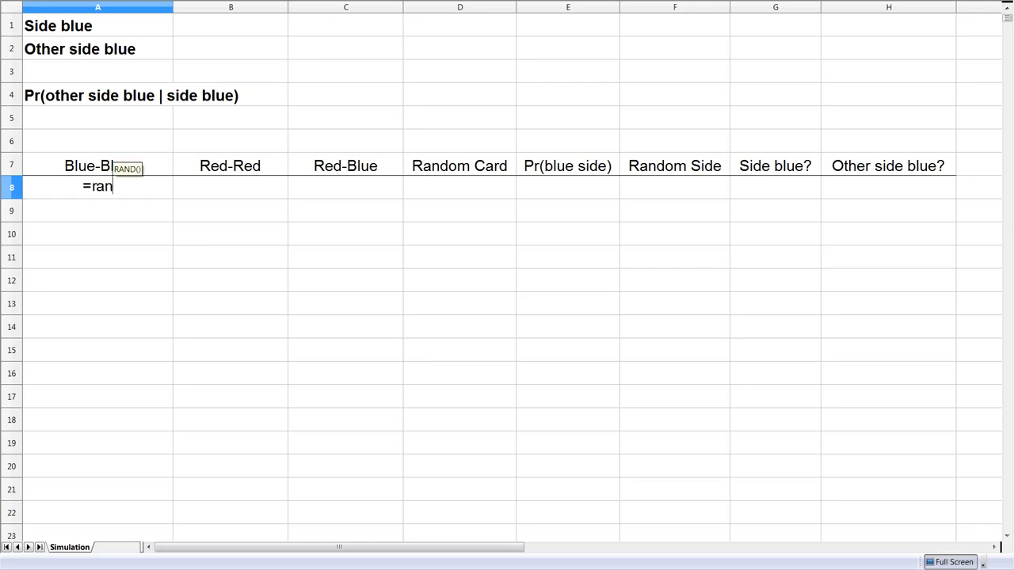
pyautogui.write('(d()')
pyautogui.press('Return')
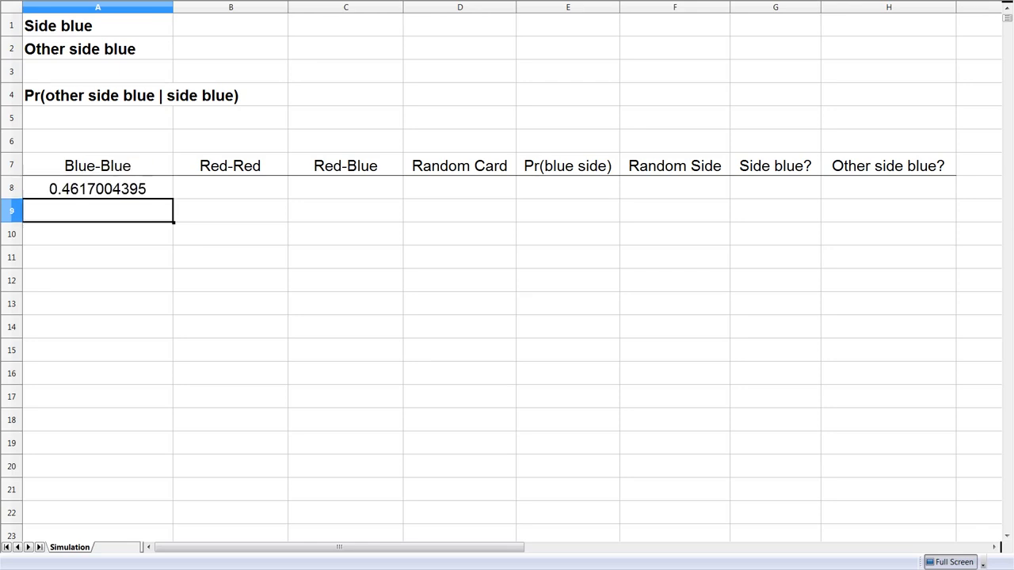
# - Copy the random number formula from A8 into B8 and C8 for the Red-Red and Red-Blue cards
pyautogui.press('Right')
pyautogui.hotkey('ctrl', 'v')
pyautogui.press('Right')
pyautogui.hotkey('ctrl', 'v')
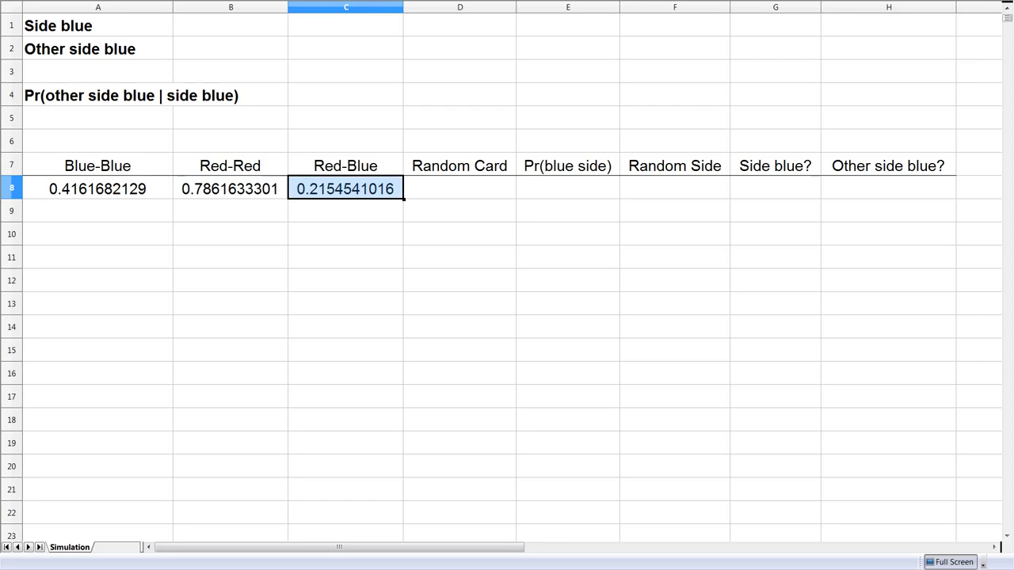
# - Examine the random number assigned to each of the three cards by highlighting each header with its value
pyautogui.press('Left')
pyautogui.press('Up')
pyautogui.hotkey('shift', 'Down')
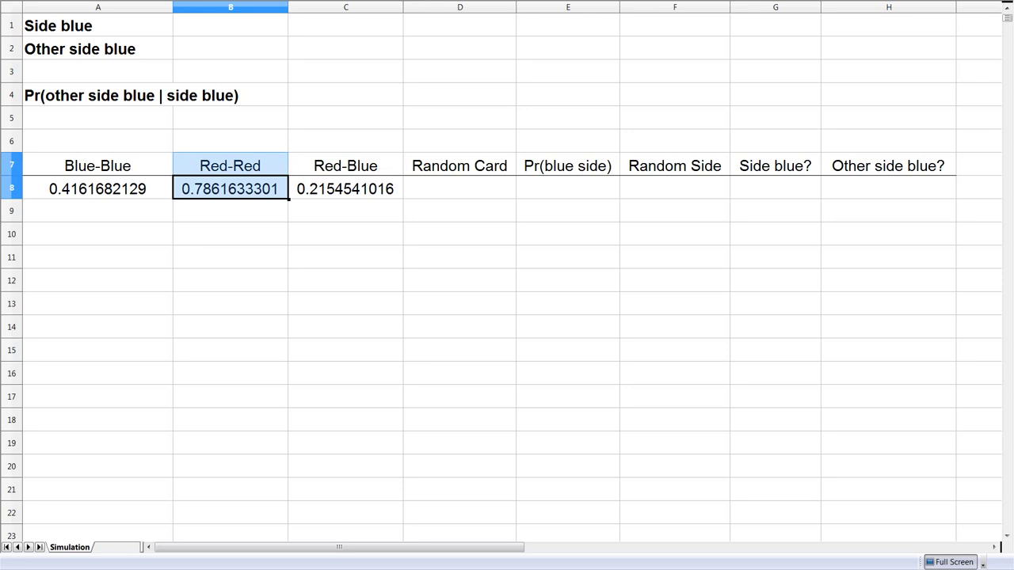
pyautogui.press('Left')
pyautogui.press('Up')
pyautogui.hotkey('shift', 'Down')
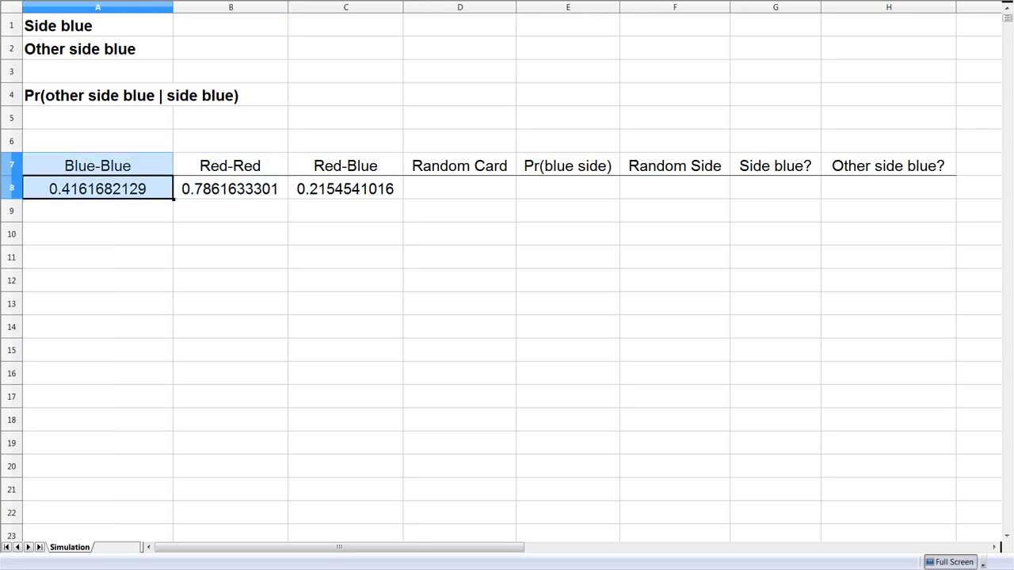
pyautogui.press('Right')
pyautogui.press('Right')
pyautogui.hotkey('shift', 'Up')
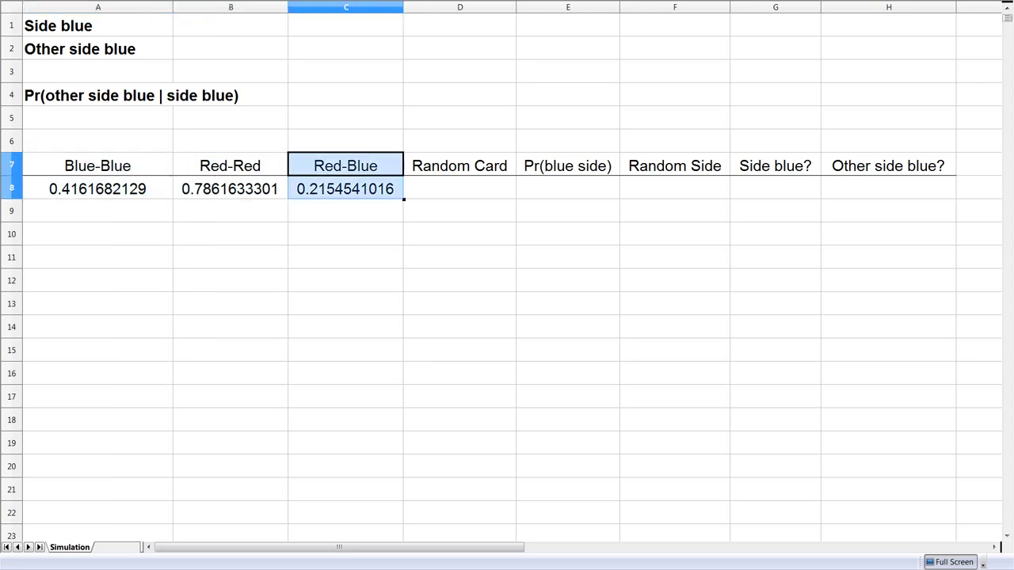
# - Enter =INDEX(A7:C7;RANK(A8;A8:C8)) in D8 to pick a random card
pyautogui.press('Down')
pyautogui.press('Right')
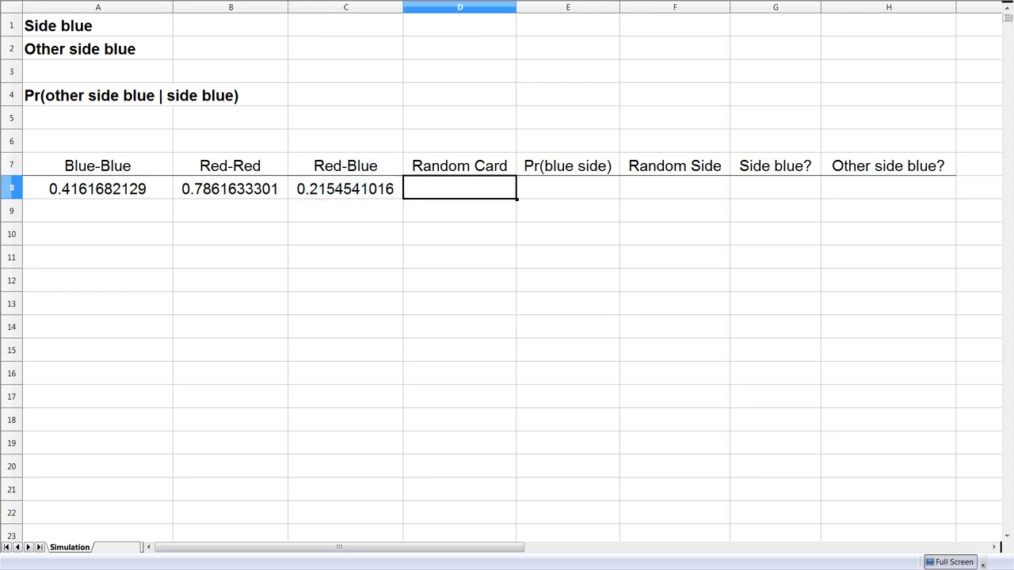
pyautogui.write('=index(')
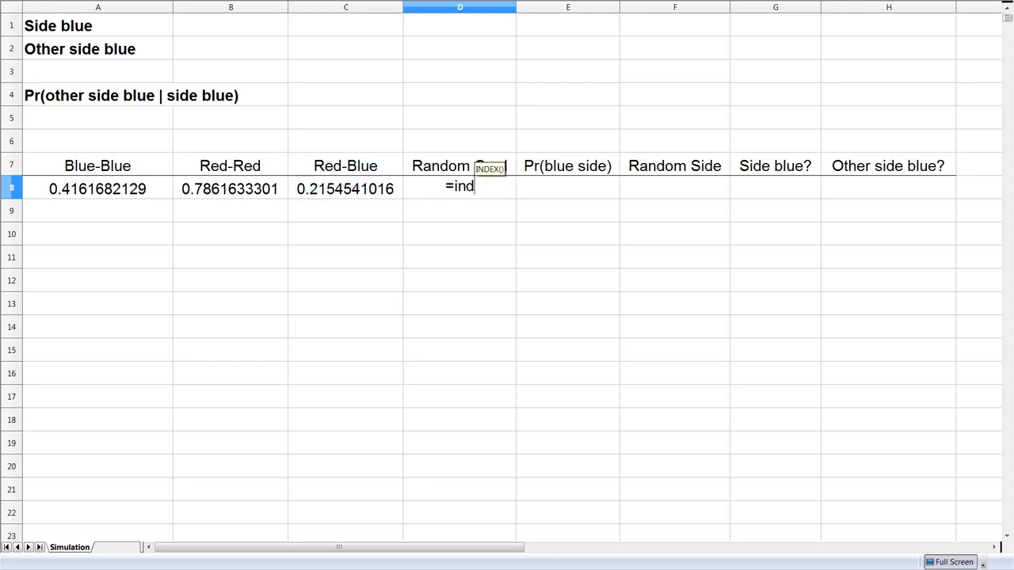
pyautogui.press('Up')
pyautogui.press('Left')
pyautogui.hotkey('shift', 'Left')
pyautogui.hotkey('shift', 'Left')
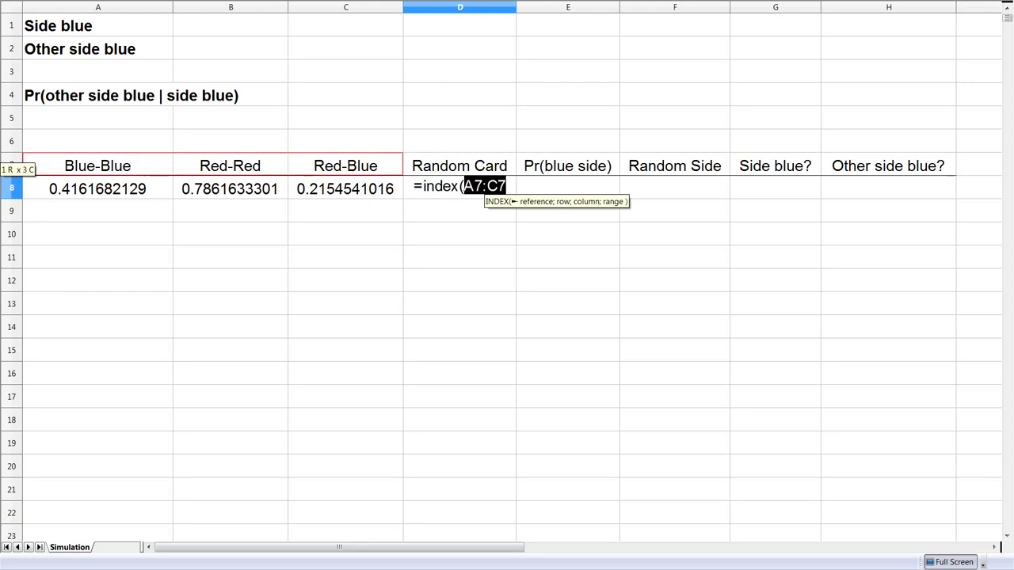
pyautogui.write(';')
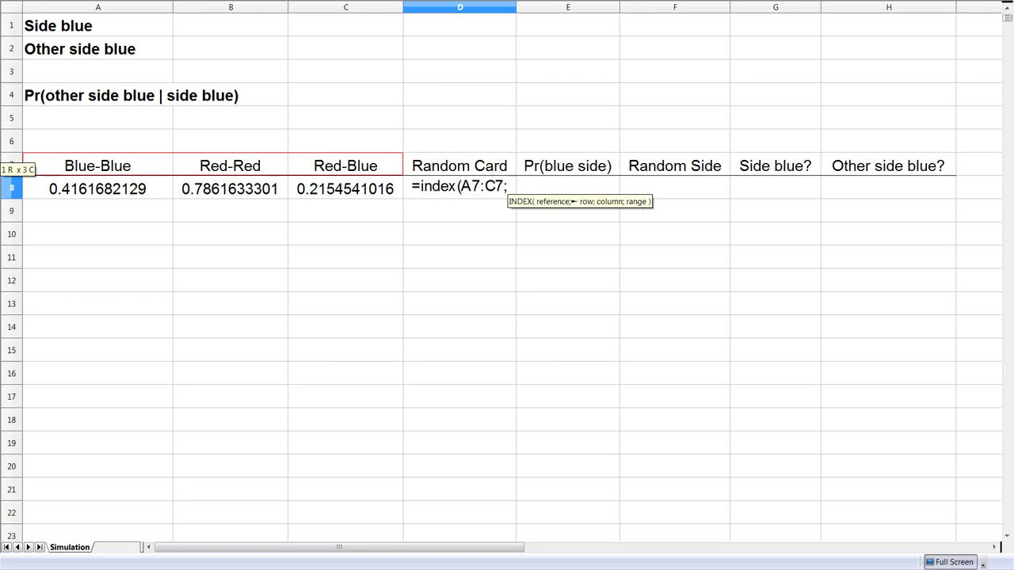
pyautogui.write('rank(')
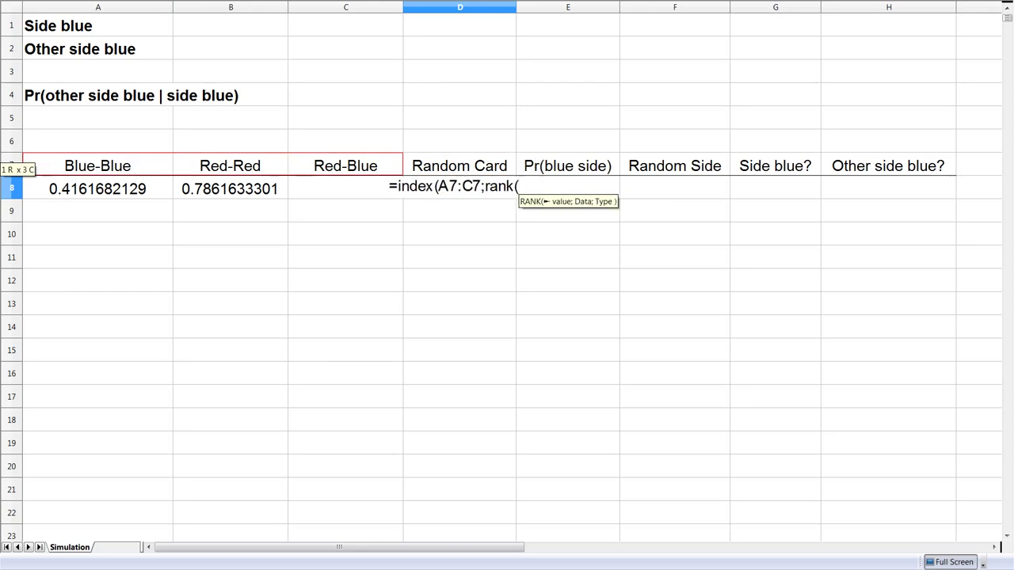
pyautogui.press('Left')
pyautogui.press('Left')
pyautogui.press('Left')
pyautogui.write(';')
pyautogui.press('Left')
pyautogui.press('Left')
pyautogui.press('Left')
pyautogui.hotkey('shift', 'Right')
pyautogui.hotkey('shift', 'Right')
pyautogui.write('))')
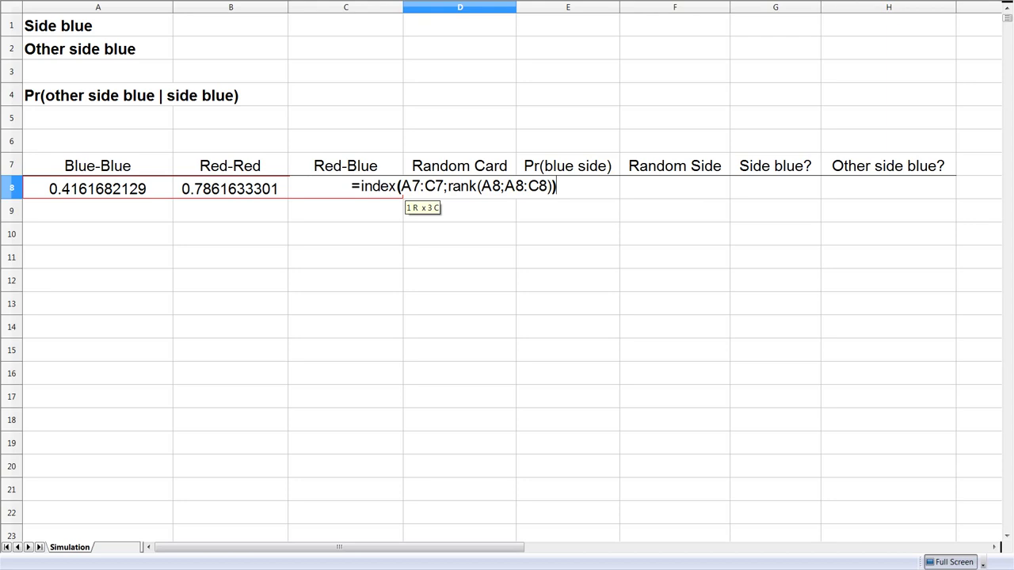
pyautogui.press('Return')
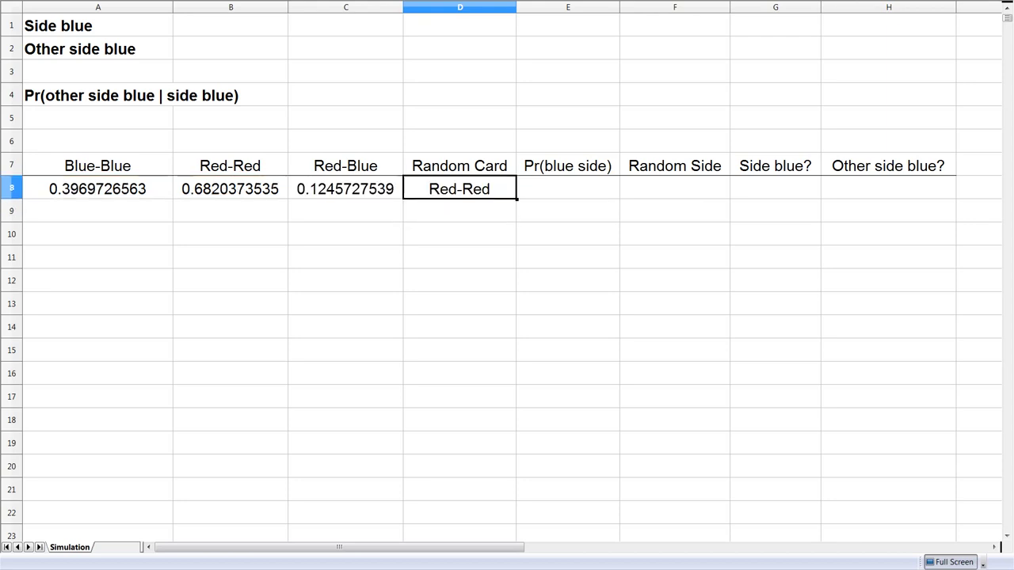
# - Make the header range in the D8 INDEX formula absolute, as $A$7:$C$7
pyautogui.press('F2')
pyautogui.press('Left')
pyautogui.press('Left')
pyautogui.press('Left')
pyautogui.press('Left')
pyautogui.press('Left')
pyautogui.press('Left')
pyautogui.press('Left')
pyautogui.press('Left')
pyautogui.press('Left')
pyautogui.press('Left')
pyautogui.press('Left')
pyautogui.press('Left')
pyautogui.press('Left')
pyautogui.press('Left')
pyautogui.press('Left')
pyautogui.press('Left')
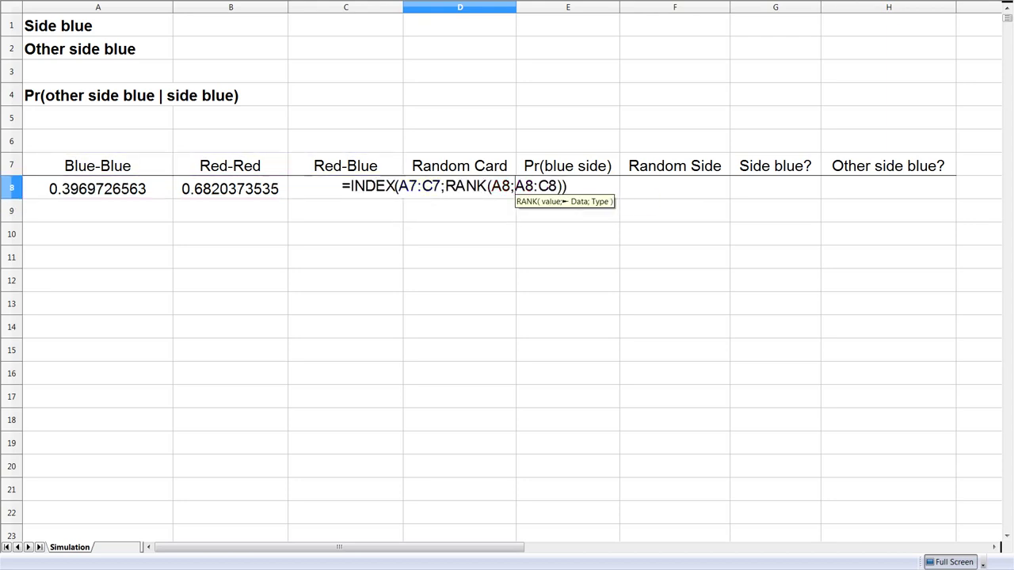
pyautogui.press('Left')
pyautogui.press('Left')
pyautogui.press('Left')
pyautogui.press('Left')
pyautogui.press('Left')
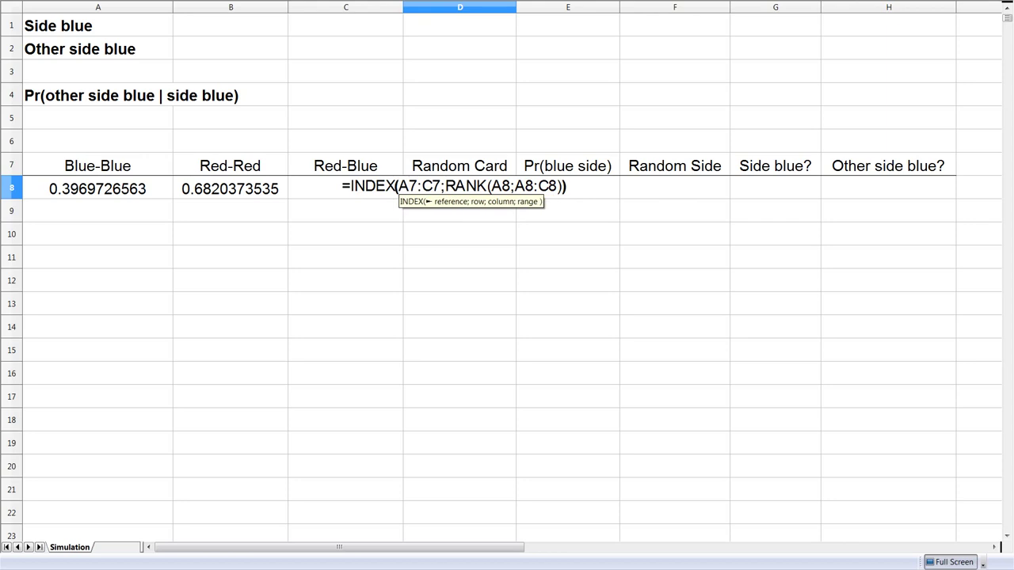
pyautogui.write('$')
pyautogui.press('Right')
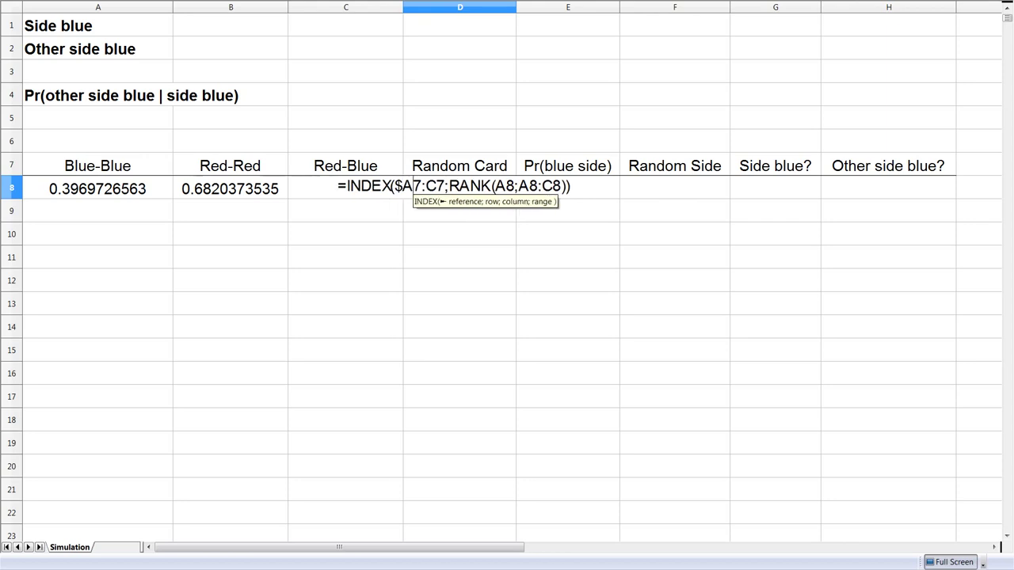
pyautogui.write('$')
pyautogui.press('Right')
pyautogui.press('Right')
pyautogui.write('$')
pyautogui.press('Right')
pyautogui.write('$')
pyautogui.press('Tab')
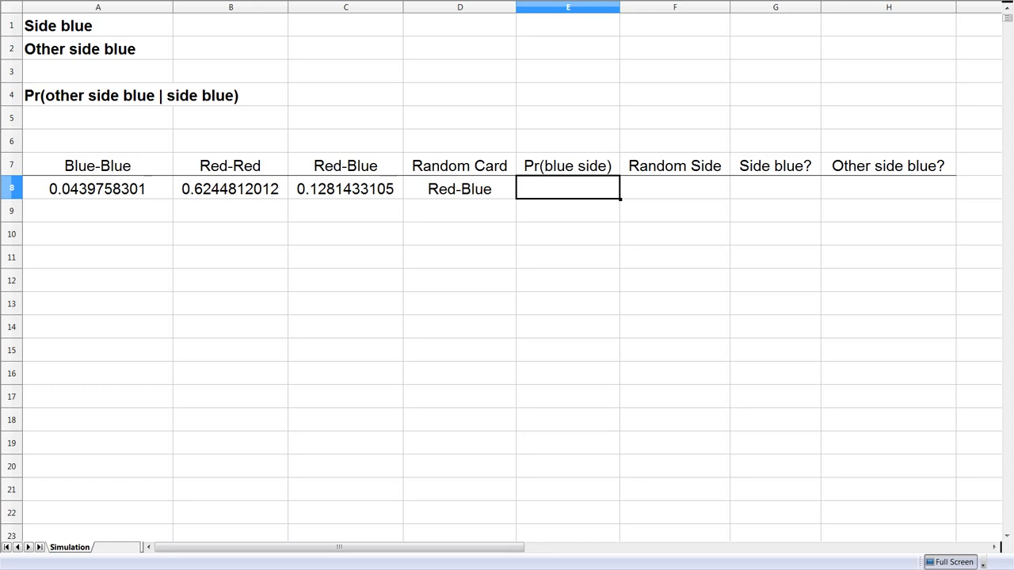
# - Enter =IF(D8="Blue-Blue";1;IF(D8="Red-Blue";0.5;0)) in E8 to compute the probability of a blue side for the drawn card
pyautogui.write('=if(')
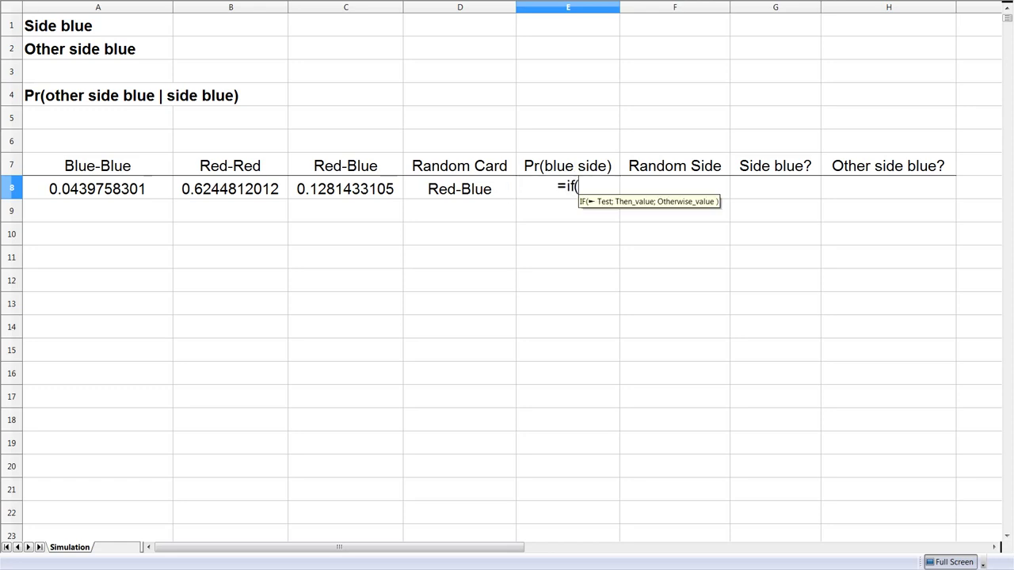
pyautogui.press('Left')
pyautogui.write('="Blue')
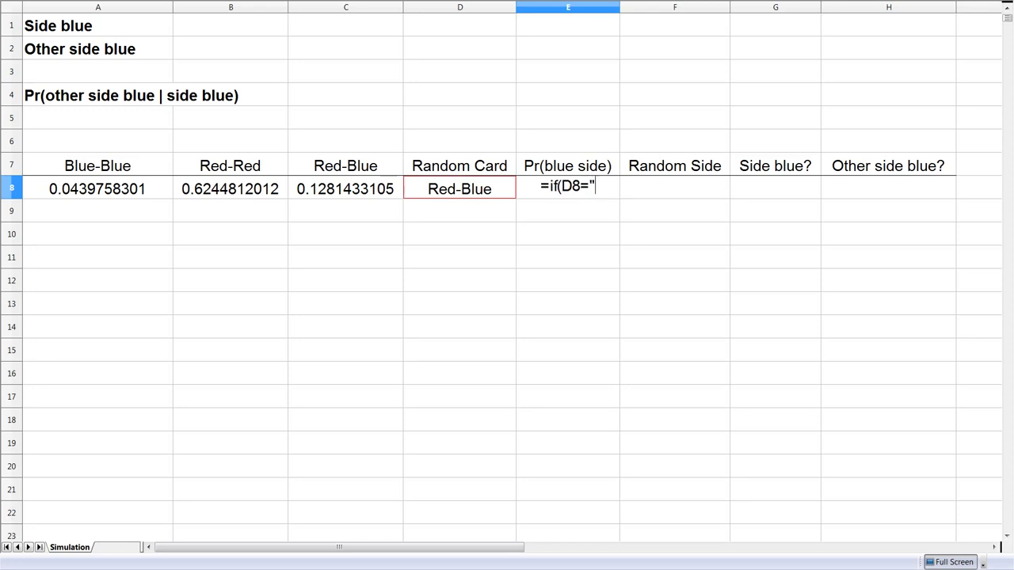
pyautogui.write('-Blue";')
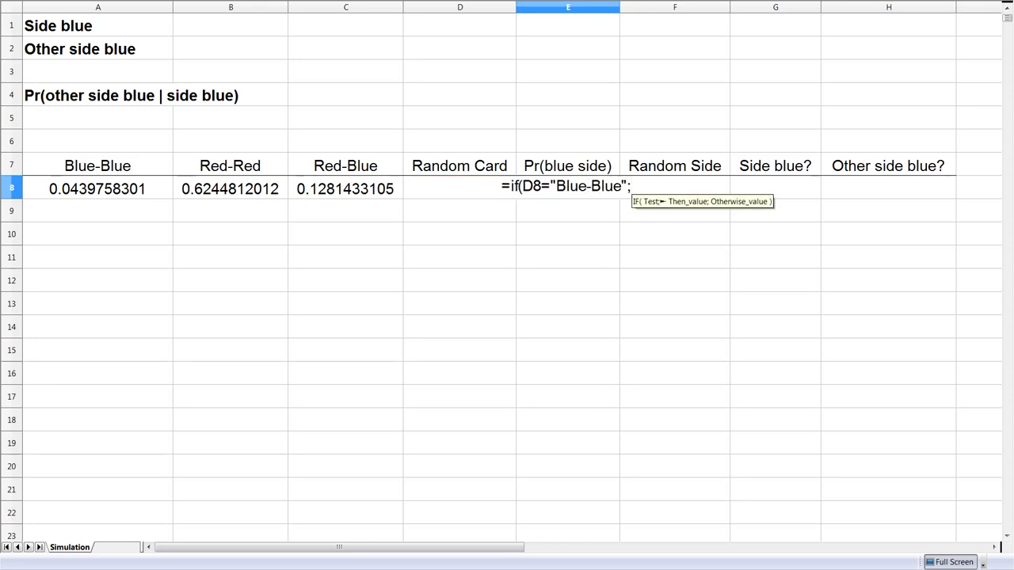
pyautogui.write('1;if(')
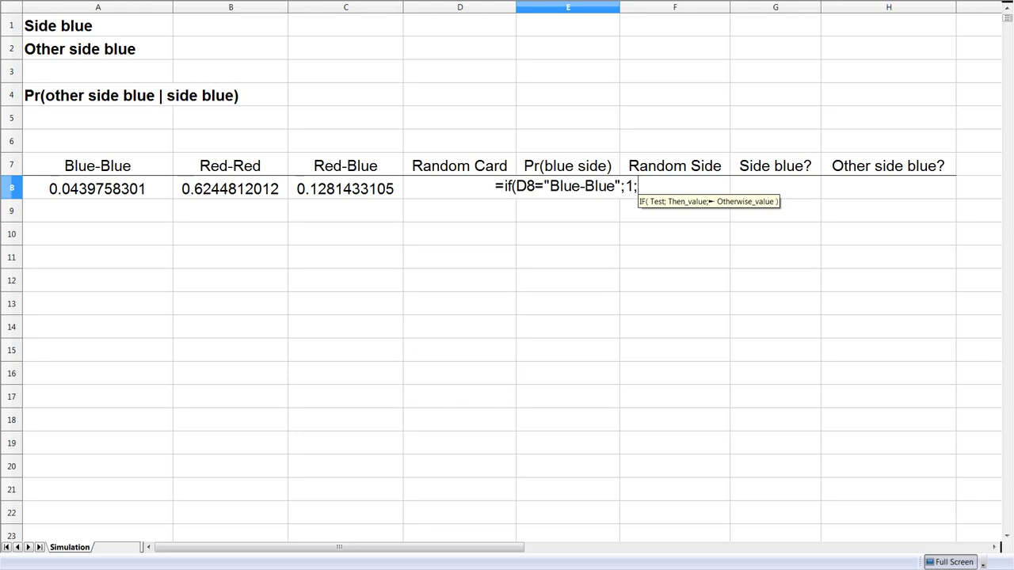
pyautogui.write('D8=')
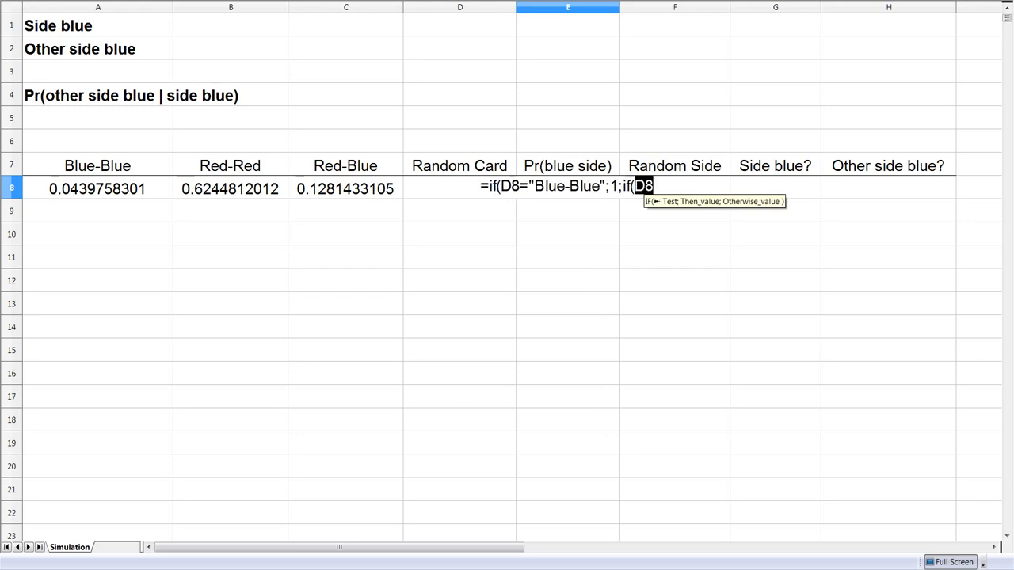
pyautogui.write('"Red-')
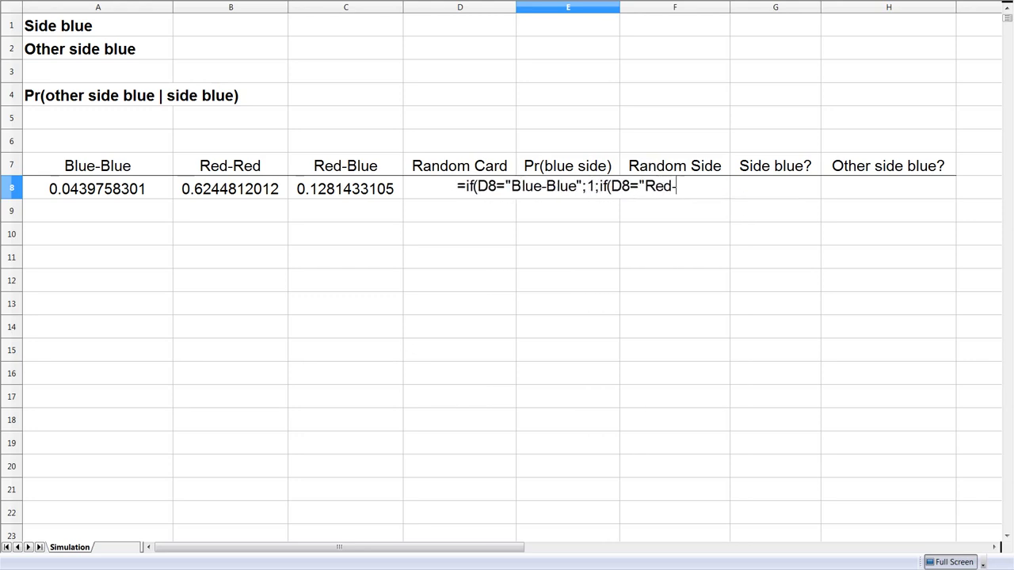
pyautogui.write('Blue";')
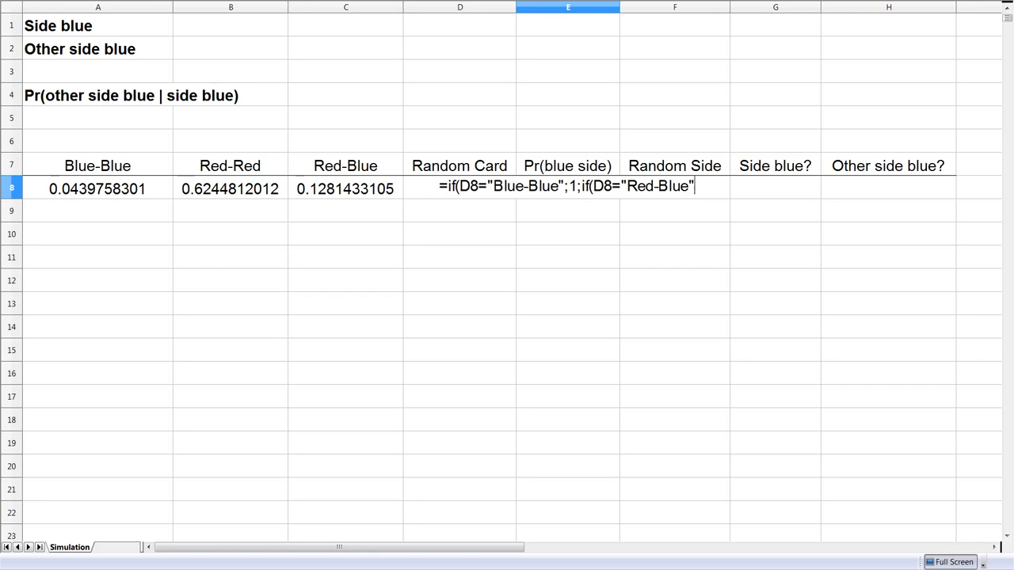
pyautogui.write('0.5')
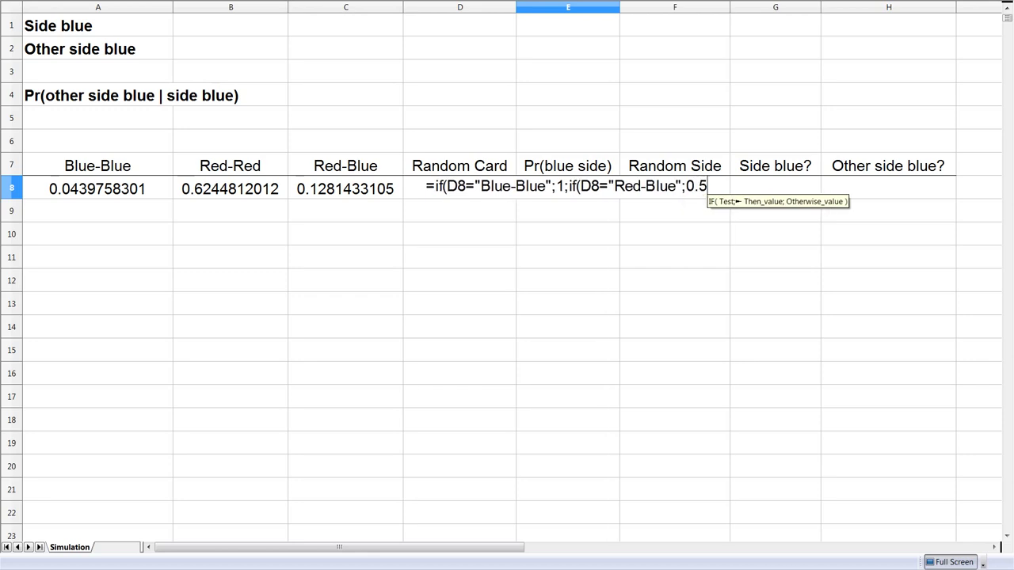
pyautogui.write(';')
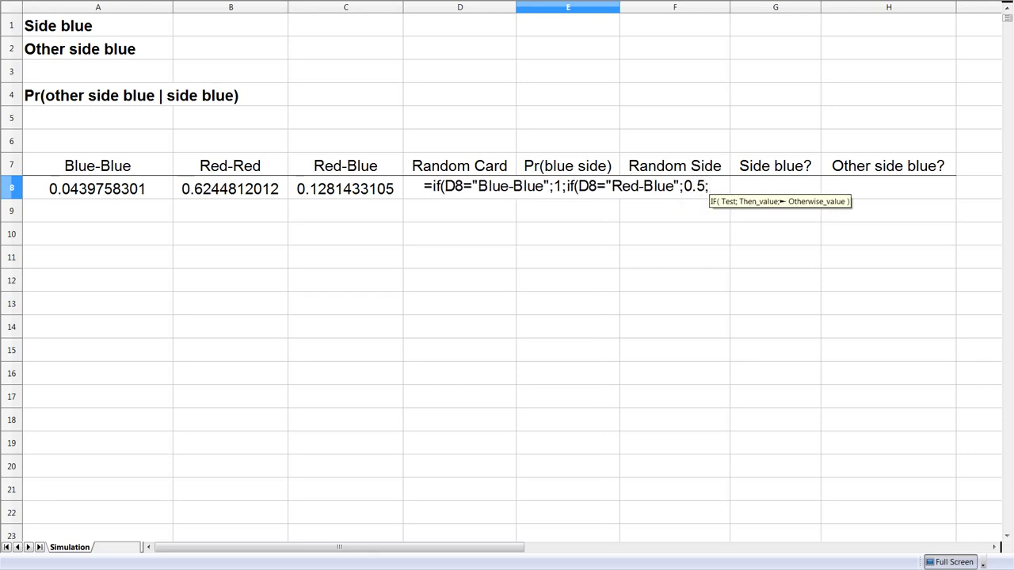
pyautogui.write('0')
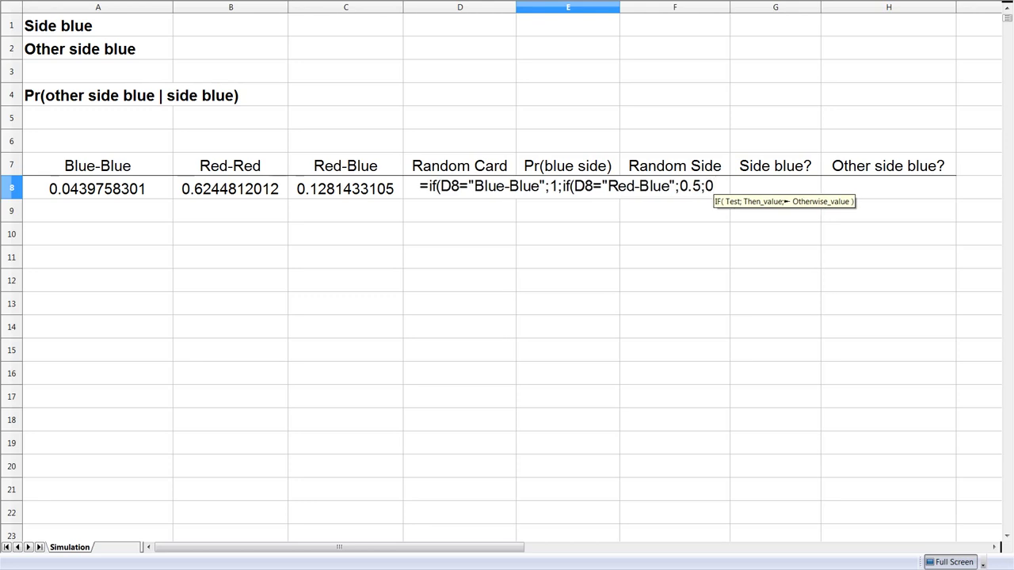
pyautogui.write('))')
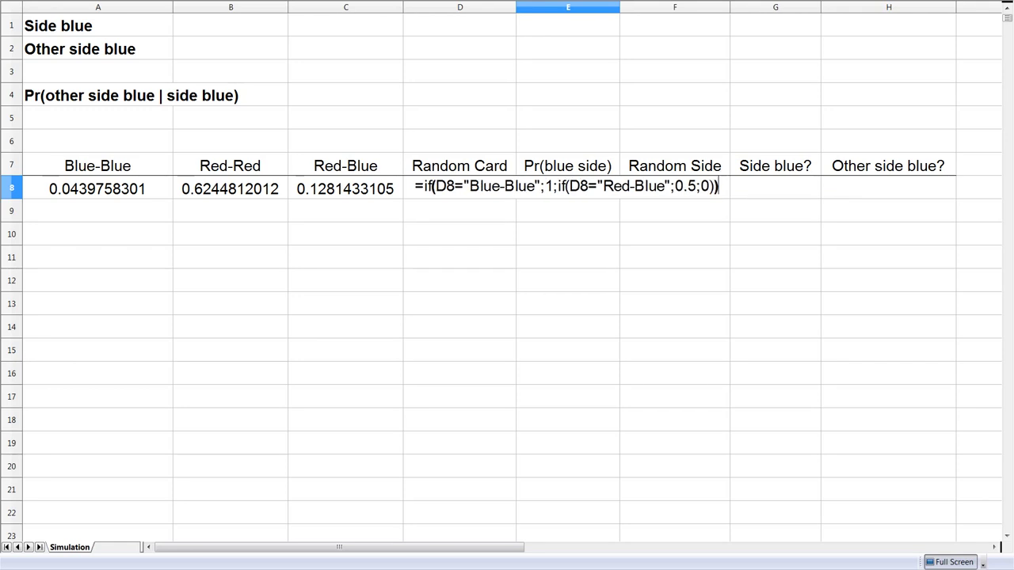
pyautogui.press('Return')
# - Enter =IF(RAND()<E8;"Blue";"Red") in F8 to pick a random side of the drawn card
pyautogui.click(673, 188)
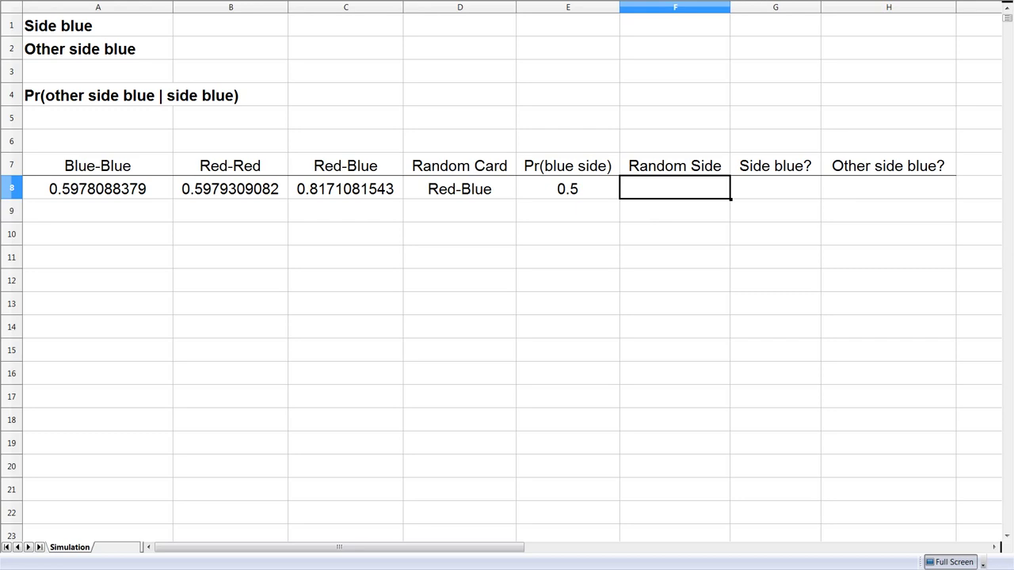
pyautogui.click(567, 188)
pyautogui.click(673, 188)
pyautogui.write('=if(')
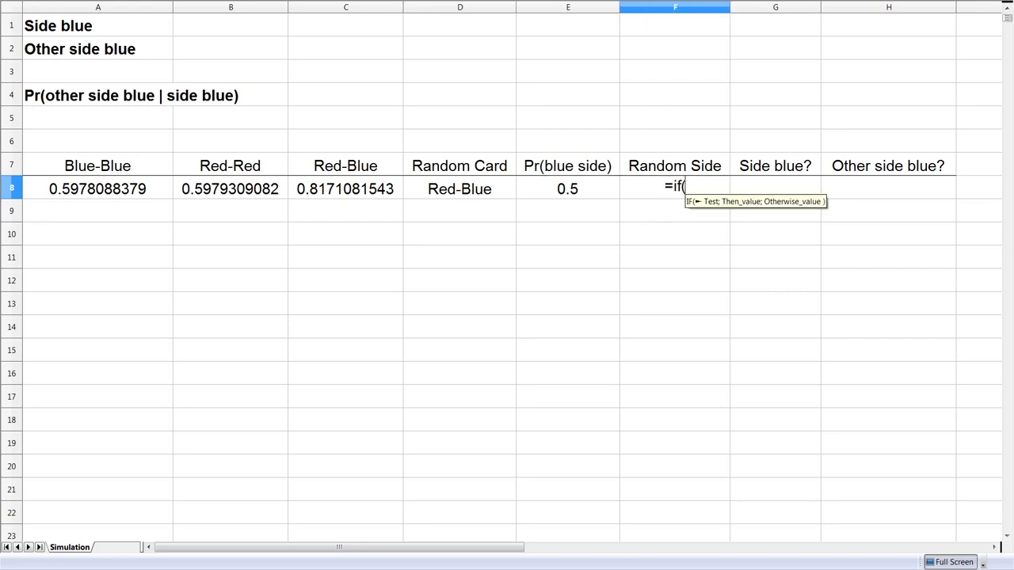
pyautogui.write('rand()<')
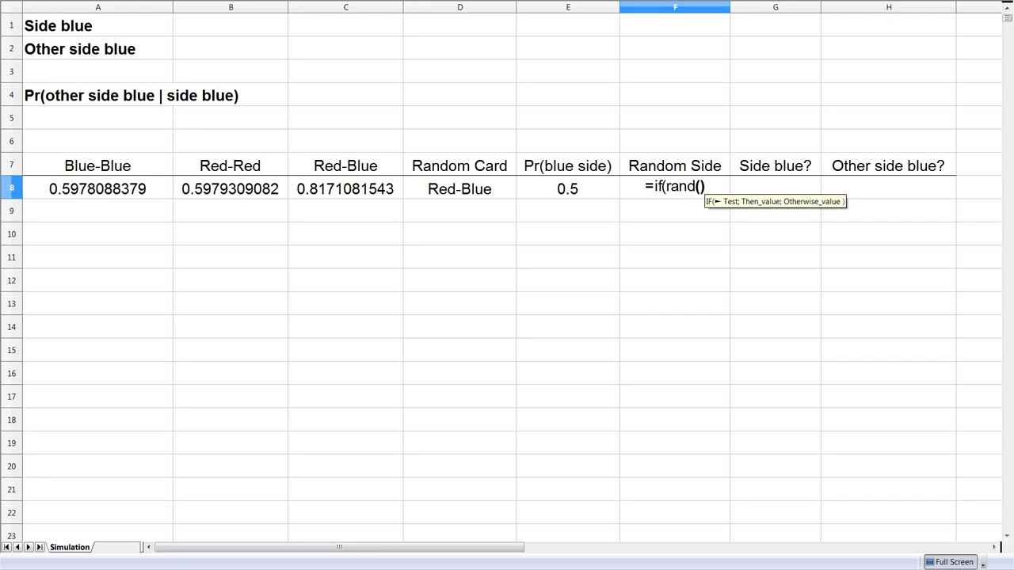
pyautogui.press('Left')
pyautogui.write(';"Blue"')
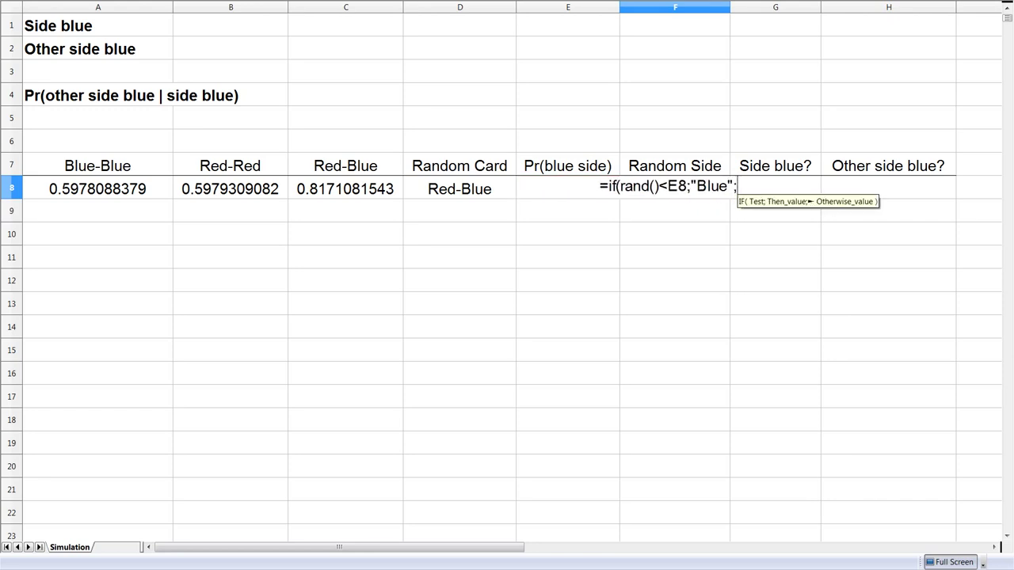
pyautogui.write(';"Red")')
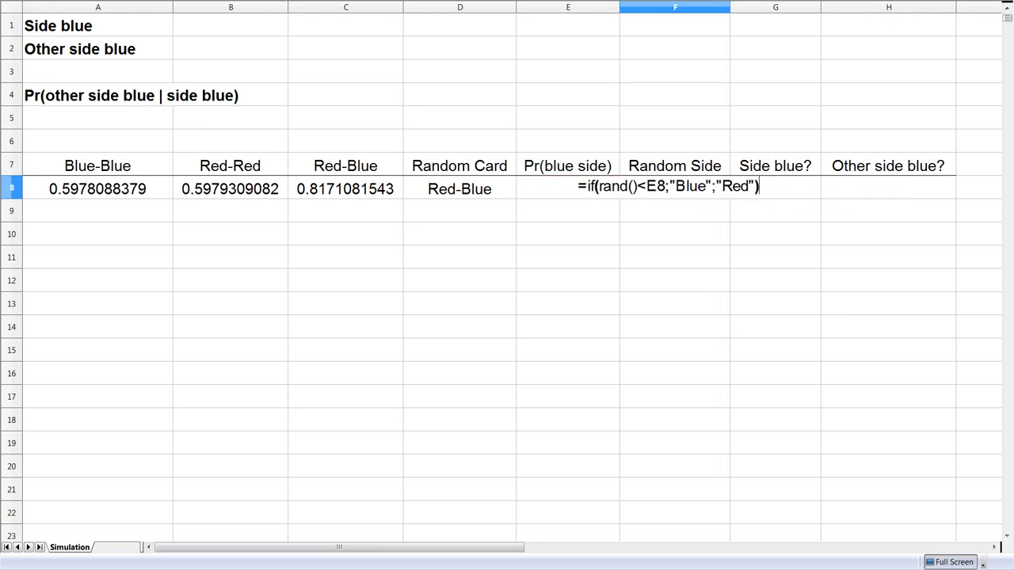
pyautogui.press('Return')
pyautogui.press('Up')
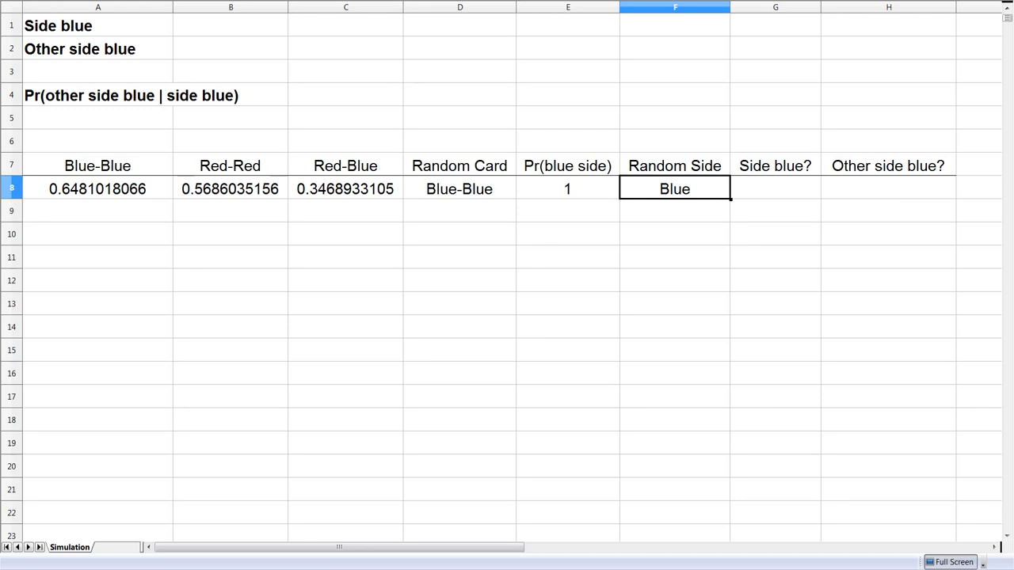
# - Enter =IF(F8="Blue";1;0) in G8 to flag whether the random side is blue
pyautogui.press('Left')
pyautogui.press('Left')
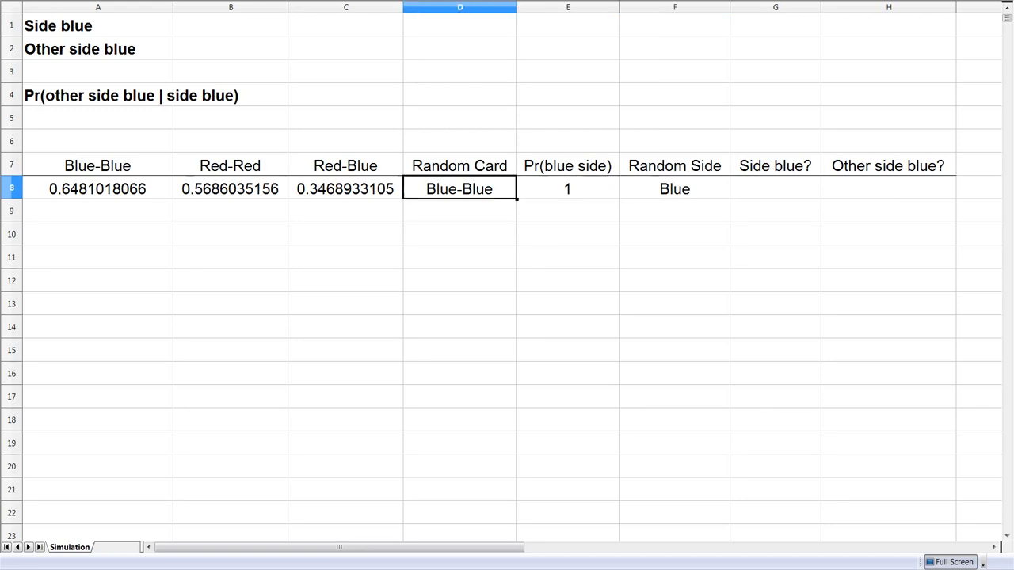
pyautogui.press('Right')
pyautogui.press('Right')
pyautogui.press('Right')
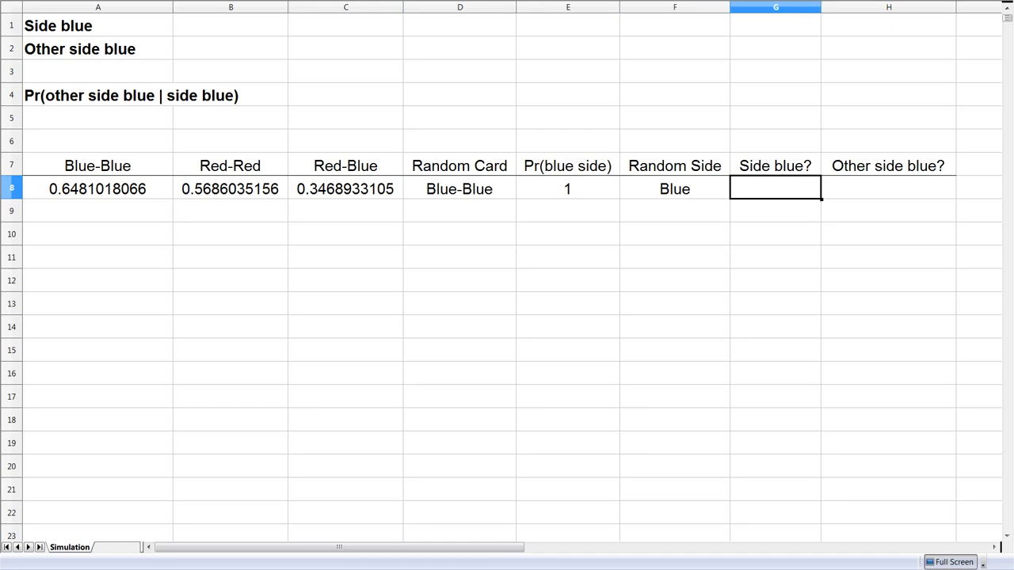
pyautogui.write('=')
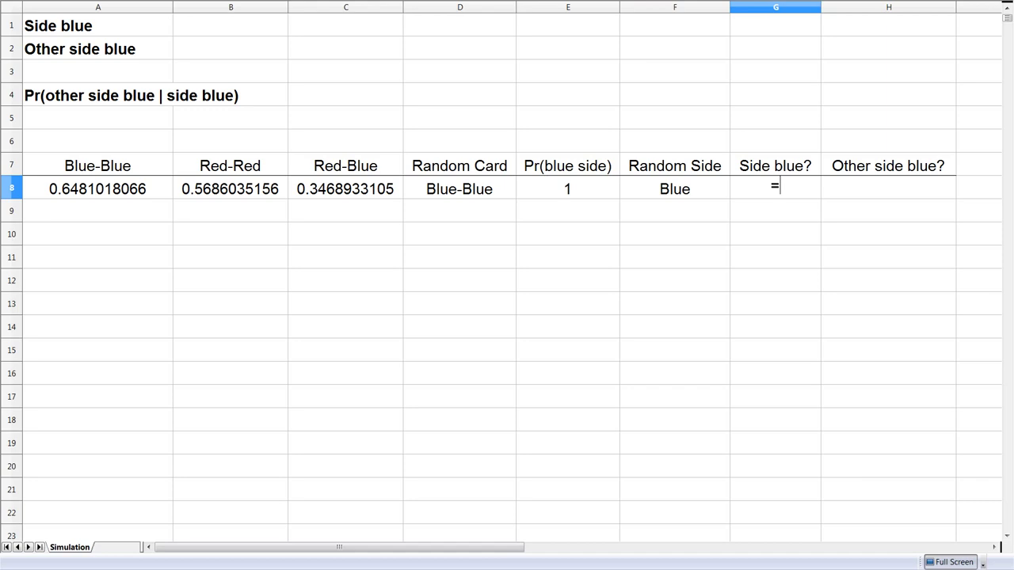
pyautogui.write('if(')
pyautogui.press('Left')
pyautogui.write('="B')
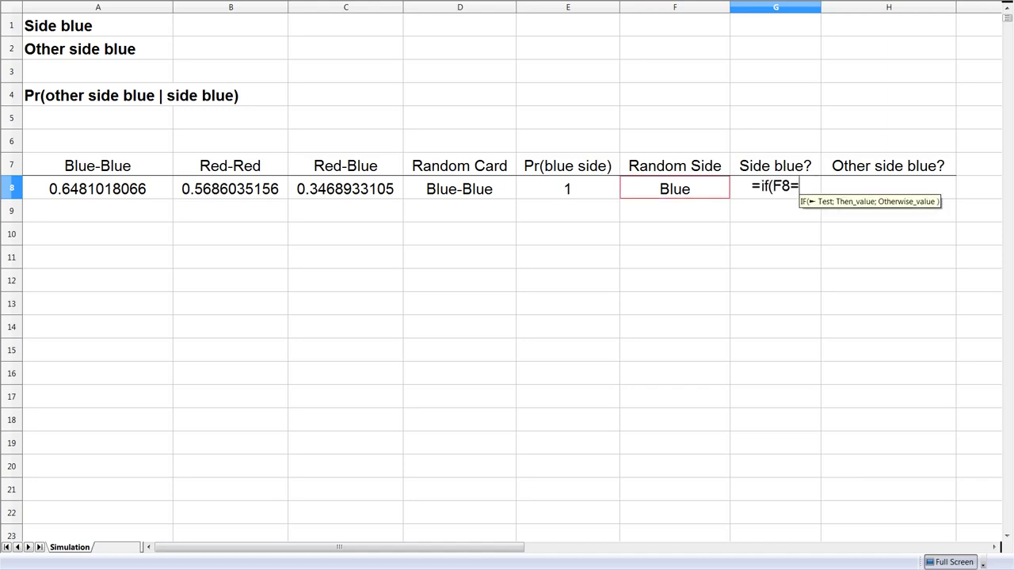
pyautogui.write('lue";1;')
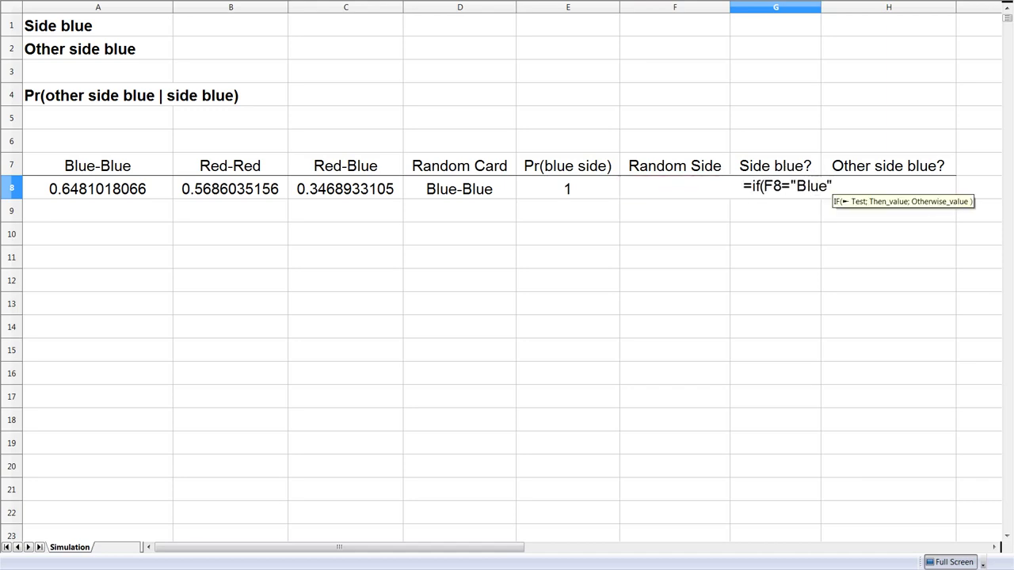
pyautogui.write('0)')
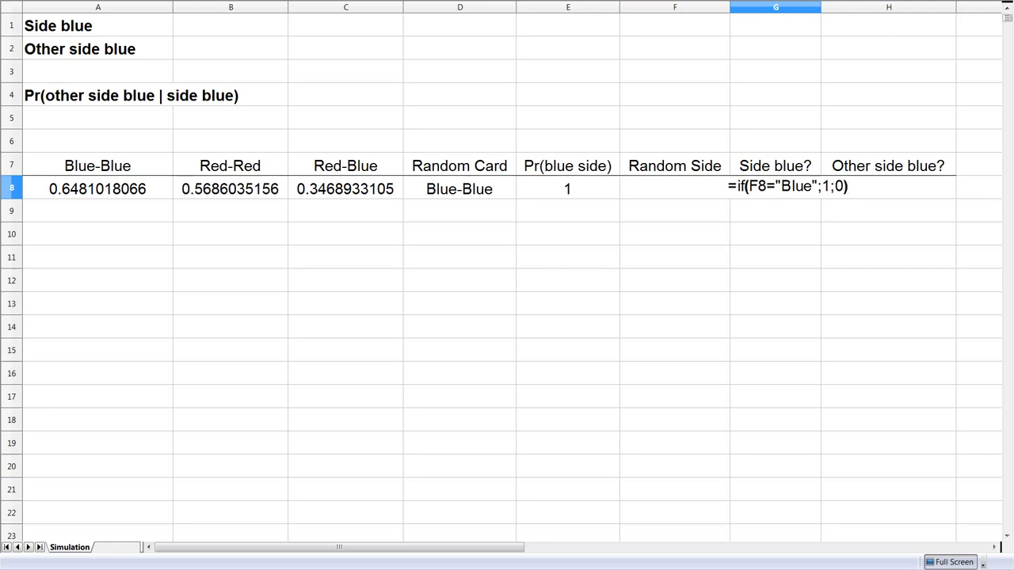
pyautogui.press('Return')
# - Enter =IF(D8="Blue-Blue";1;0) in H8 to flag whether the card's other side is blue
pyautogui.click(888, 188)
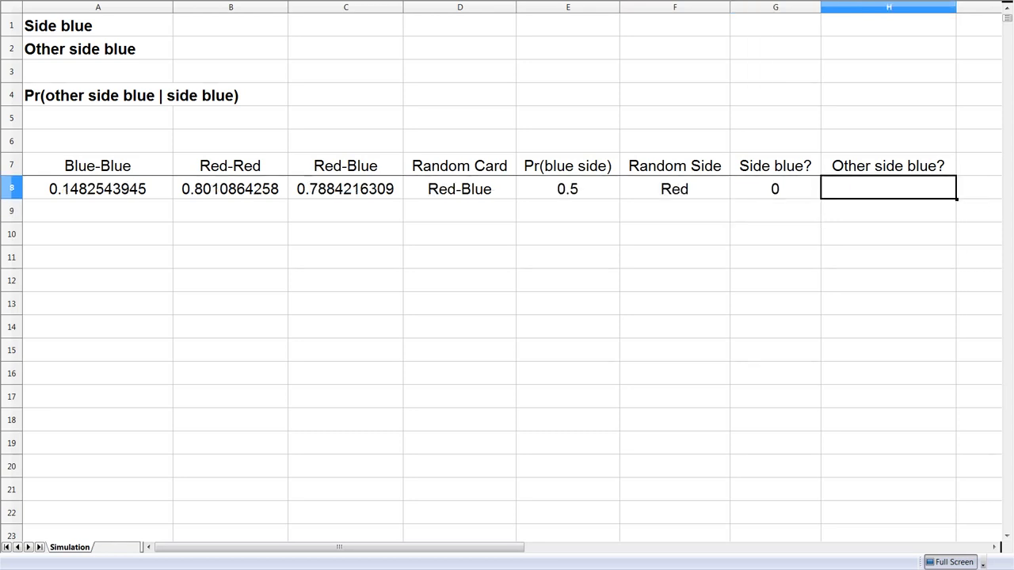
pyautogui.write('=if(')
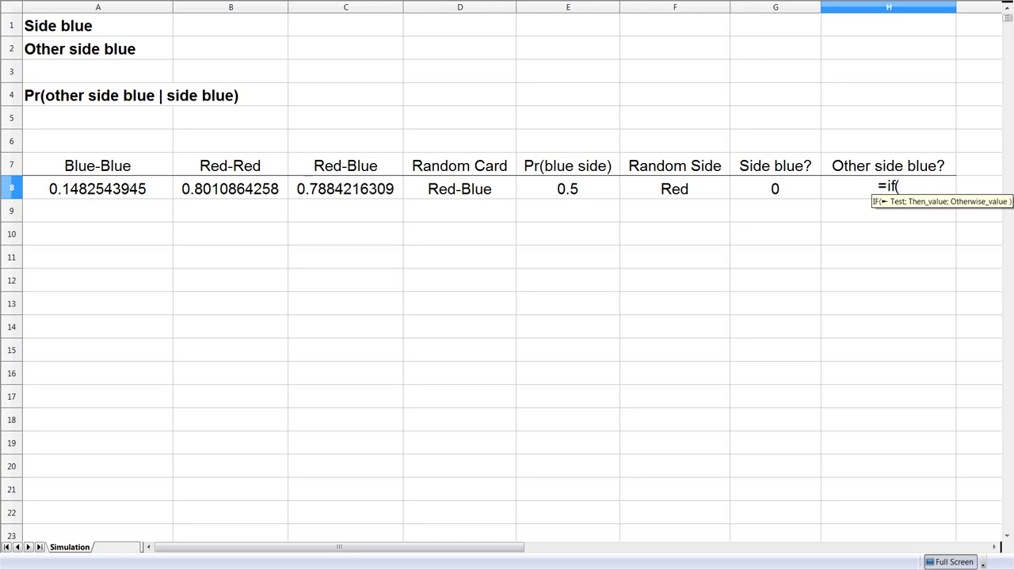
pyautogui.press('Left')
pyautogui.press('Left')
pyautogui.press('Left')
pyautogui.press('Left')
pyautogui.write('="Blue')
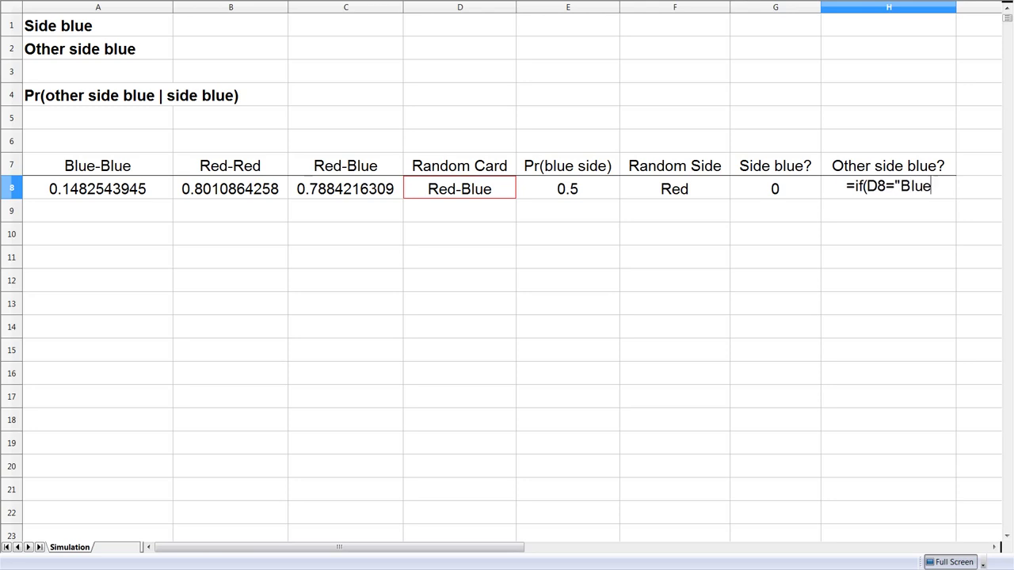
pyautogui.write('-Blue";')
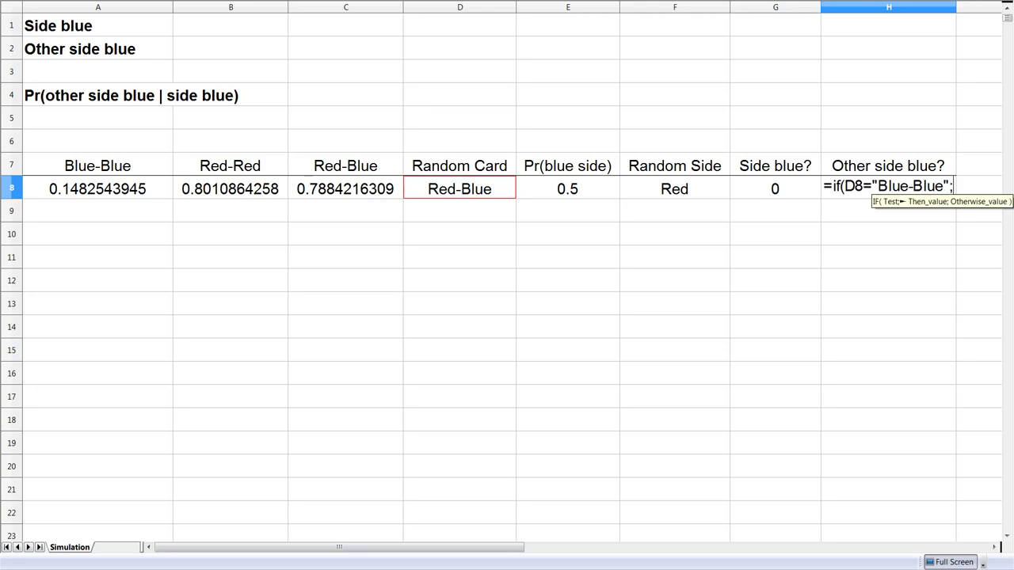
pyautogui.write('1;0)')
pyautogui.press('Return')
# - Copy the simulation row A8:H8 into each of rows 9 to 15 to add more trials
pyautogui.press('Up')
pyautogui.hotkey('shift', 'Home')
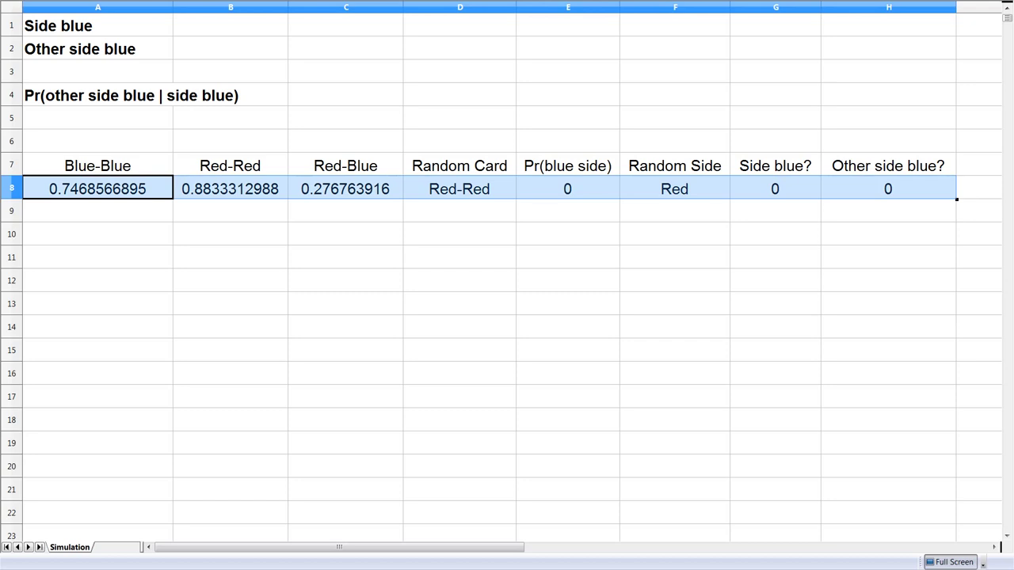
pyautogui.hotkey('ctrl', 'c')
pyautogui.press('Down')
pyautogui.hotkey('ctrl', 'v')
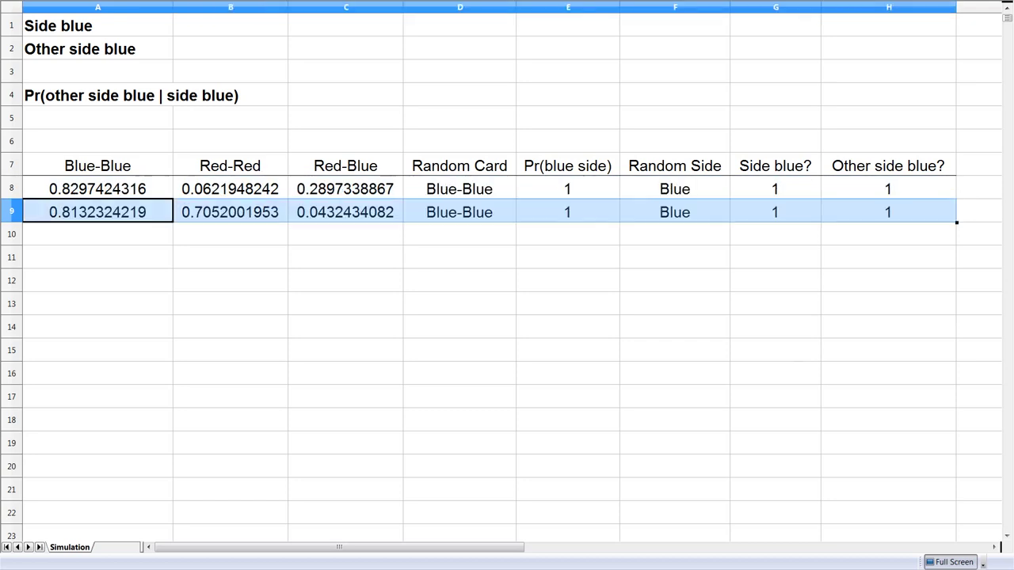
pyautogui.press('Down')
pyautogui.hotkey('ctrl', 'v')
pyautogui.press('Down')
pyautogui.hotkey('ctrl', 'v')
pyautogui.press('Down')
pyautogui.hotkey('ctrl', 'v')
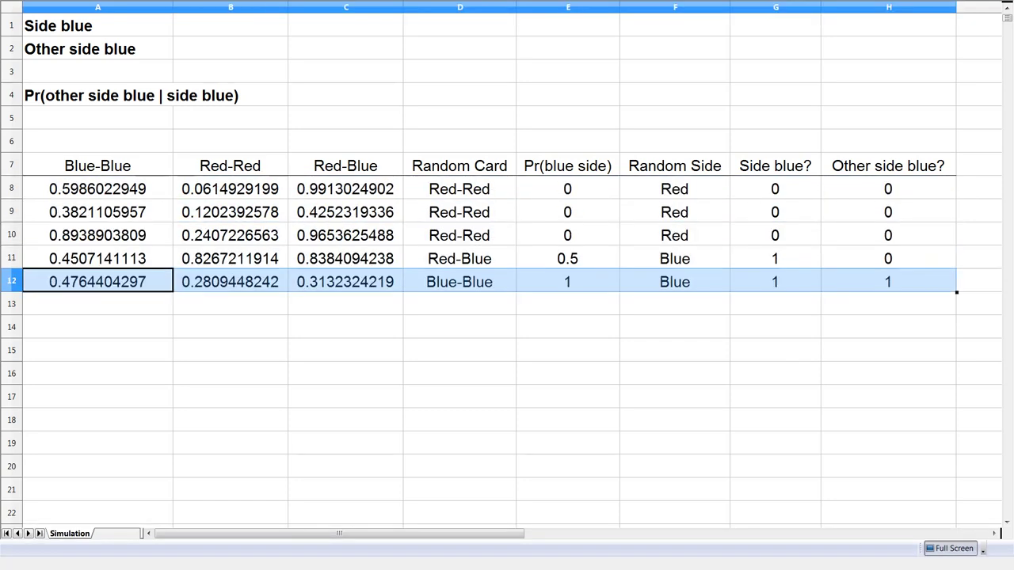
pyautogui.press('Down')
pyautogui.hotkey('ctrl', 'v')
pyautogui.press('Down')
pyautogui.hotkey('ctrl', 'v')
pyautogui.press('Down')
pyautogui.hotkey('ctrl', 'v')
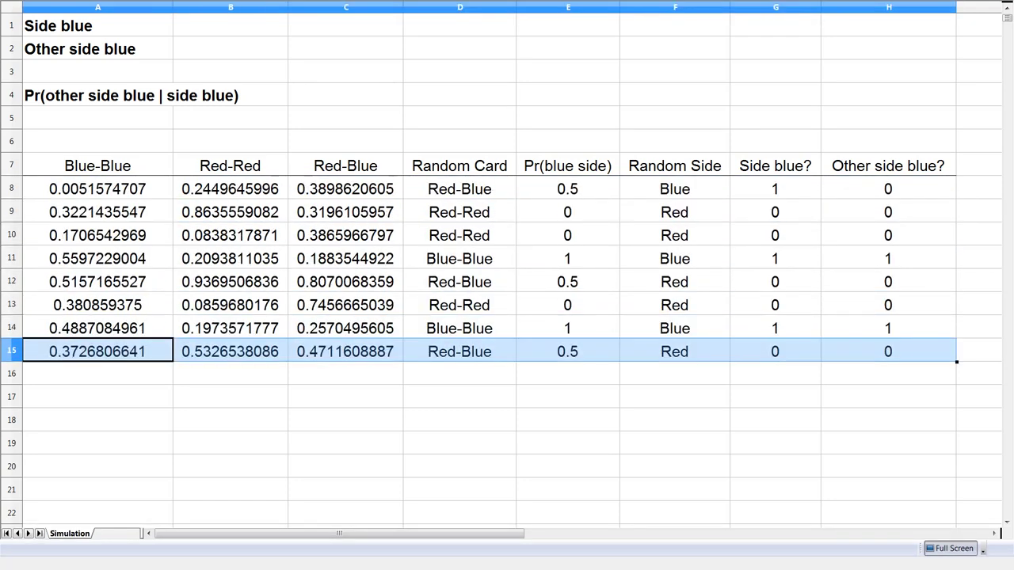
# - Review the first trial in row 8 from its random card through its side and other-side flags
pyautogui.press('Up')
pyautogui.press('Up')
pyautogui.press('Up')
pyautogui.press('Up')
pyautogui.press('Up')
pyautogui.press('Up')
pyautogui.press('Up')
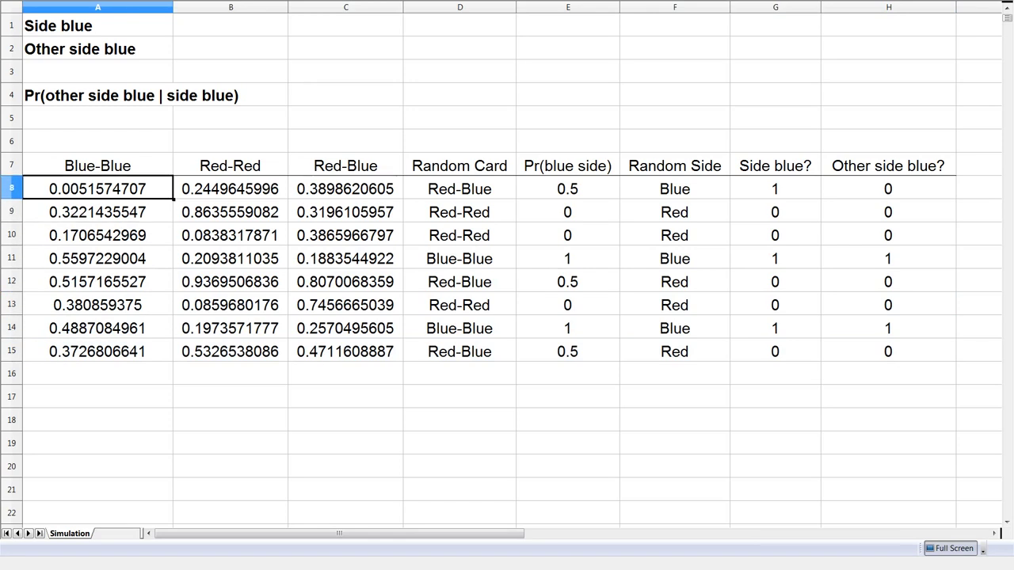
pyautogui.press('Right')
pyautogui.press('Right')
pyautogui.press('Right')
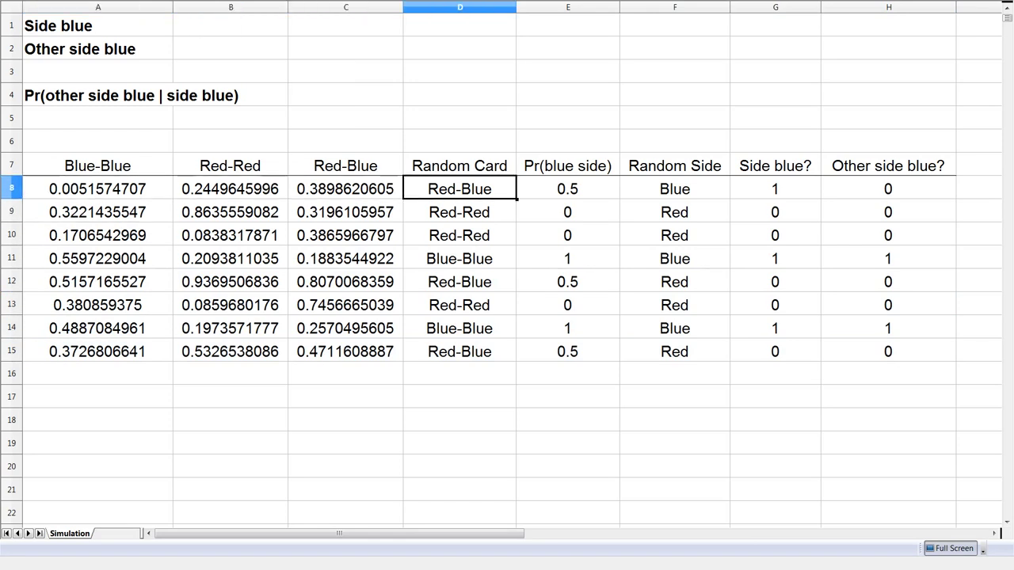
pyautogui.press('Right')
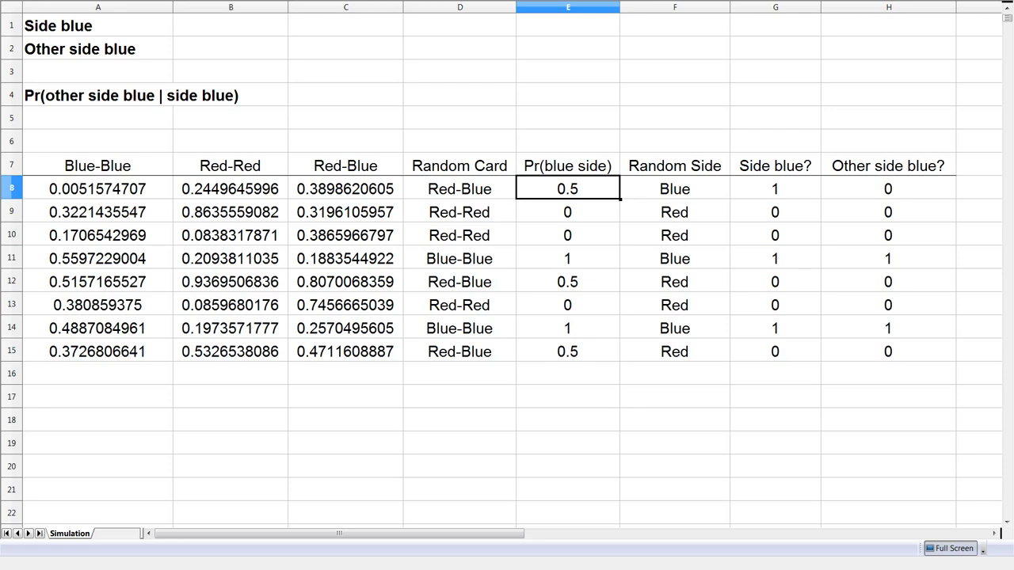
pyautogui.press('Right')
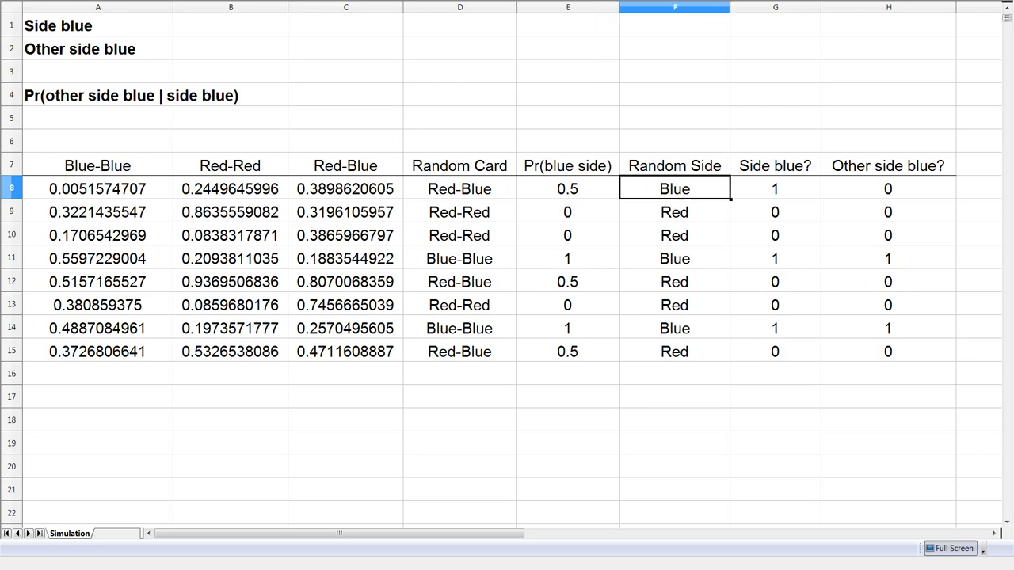
pyautogui.press('Right')
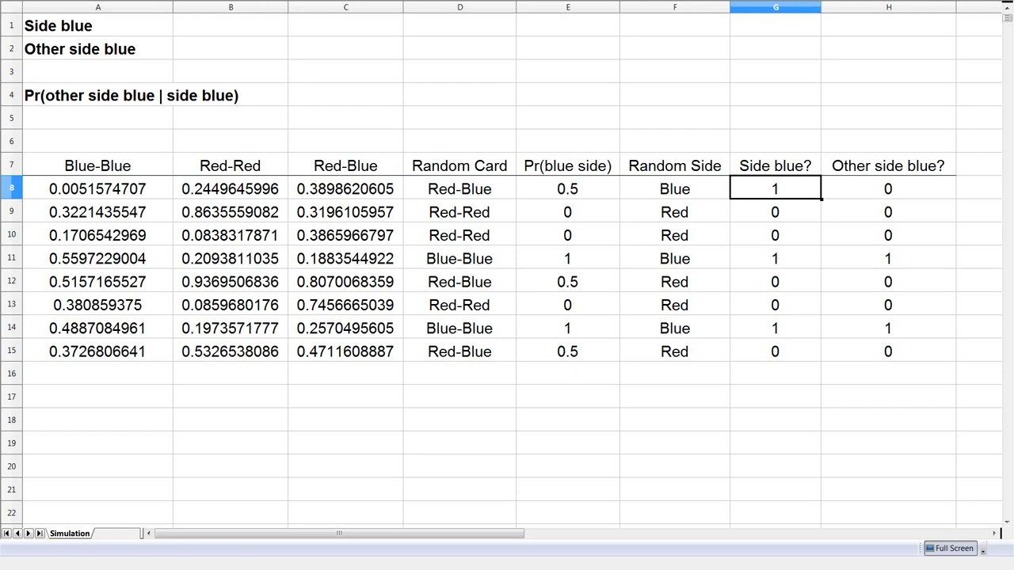
pyautogui.press('Right')
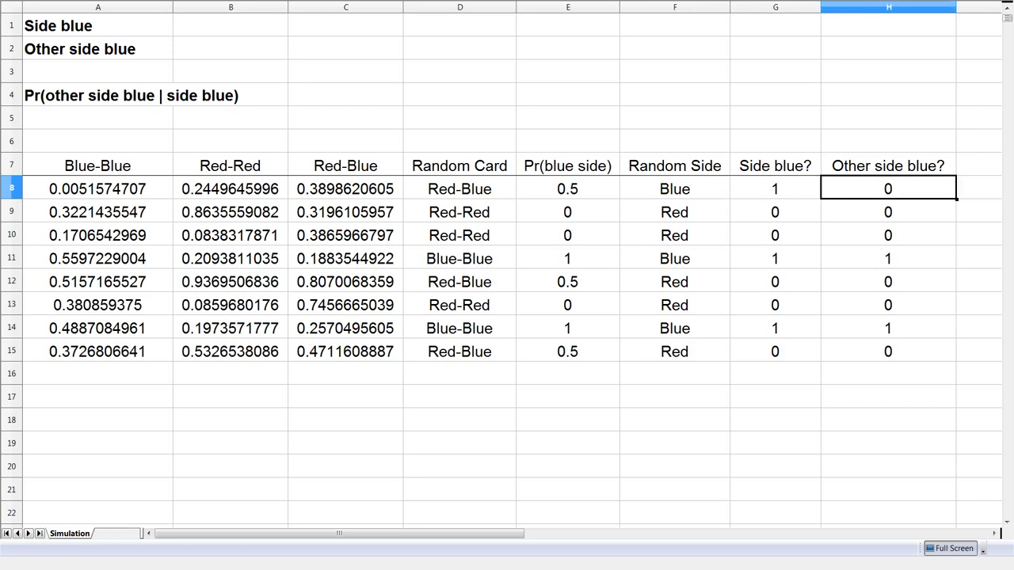
# - Examine the second trial in row 9, checking its card, blue-side probability, random side and blue flag
pyautogui.press('Left')
pyautogui.press('Left')
pyautogui.press('Left')
pyautogui.press('Left')
pyautogui.press('Down')
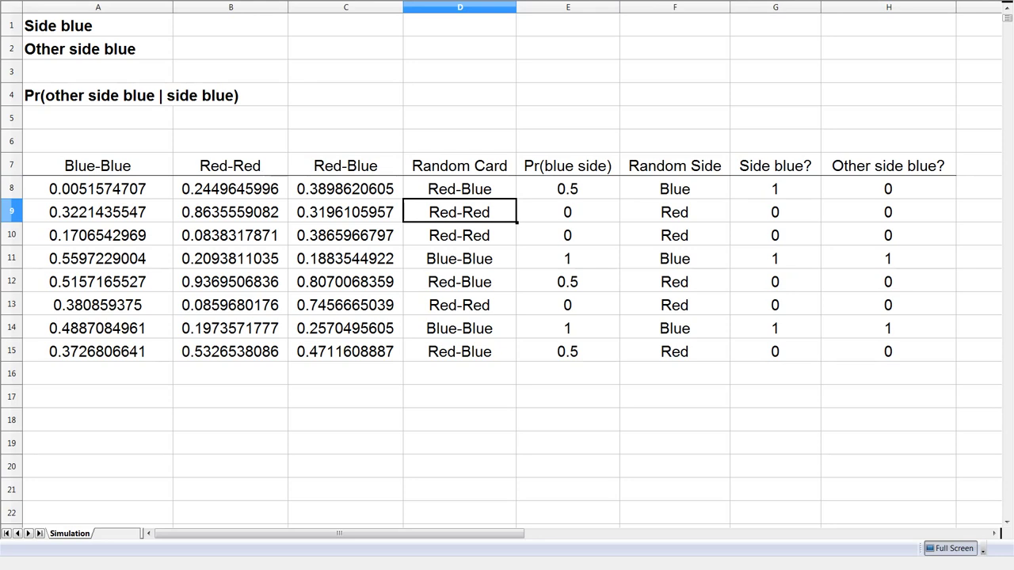
pyautogui.hotkey('shift', 'Right')
pyautogui.hotkey('shift', 'Right')
pyautogui.hotkey('shift', 'Right')
pyautogui.hotkey('shift', 'Right')
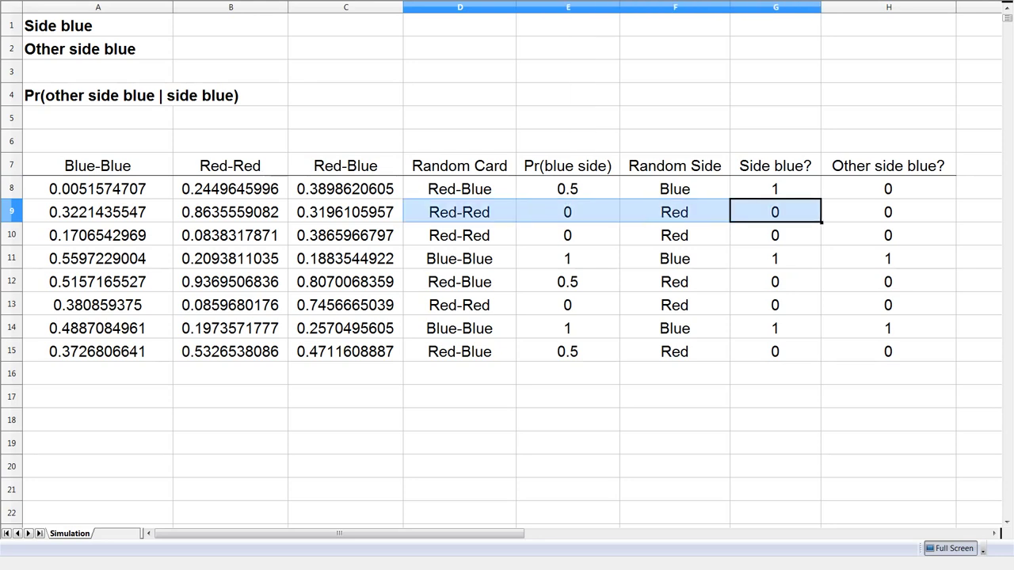
pyautogui.press('Left')
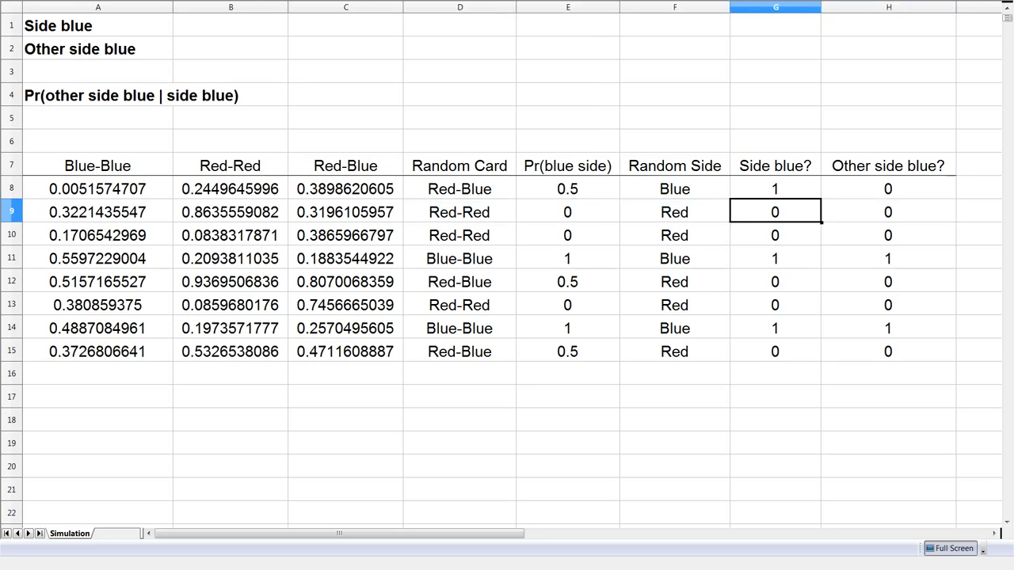
pyautogui.press('Left')
pyautogui.press('Left')
pyautogui.press('Left')
pyautogui.press('Left')
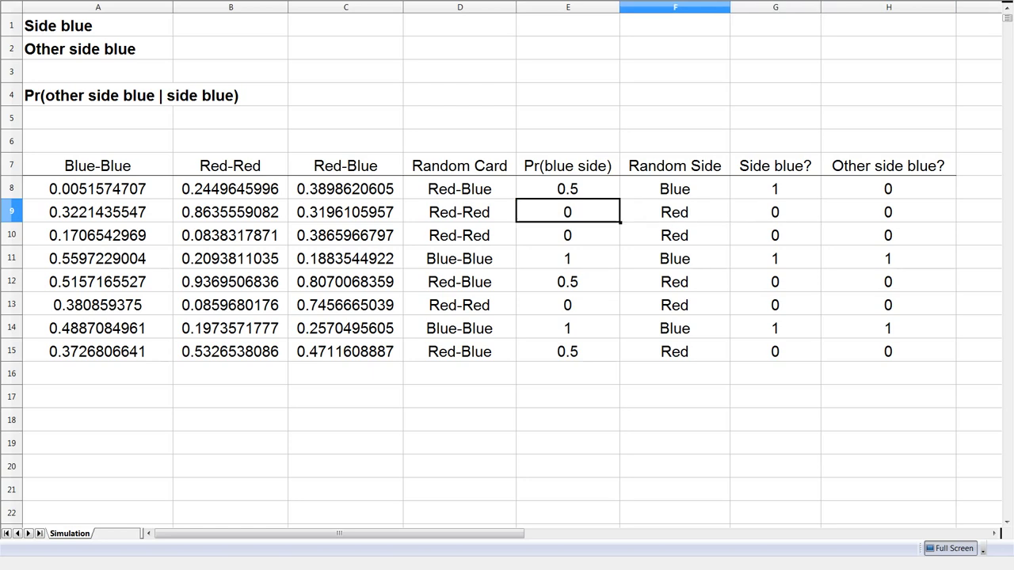
# - Check the trials in rows 11 and 12, comparing each drawn card with its random side
pyautogui.press('Right')
pyautogui.press('Down')
pyautogui.press('Down')
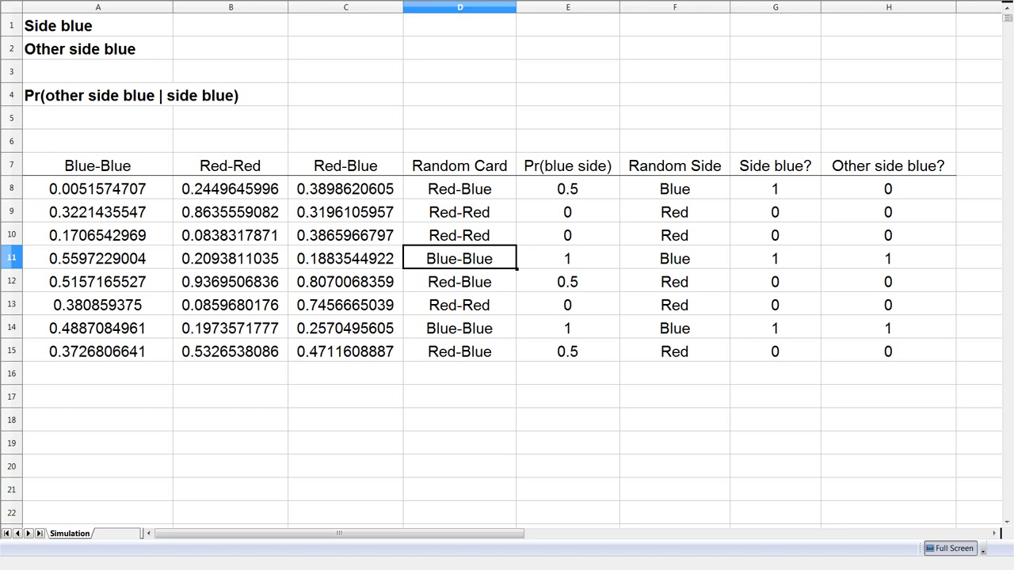
pyautogui.press('Right')
pyautogui.press('Right')
pyautogui.press('Right')
pyautogui.press('Right')
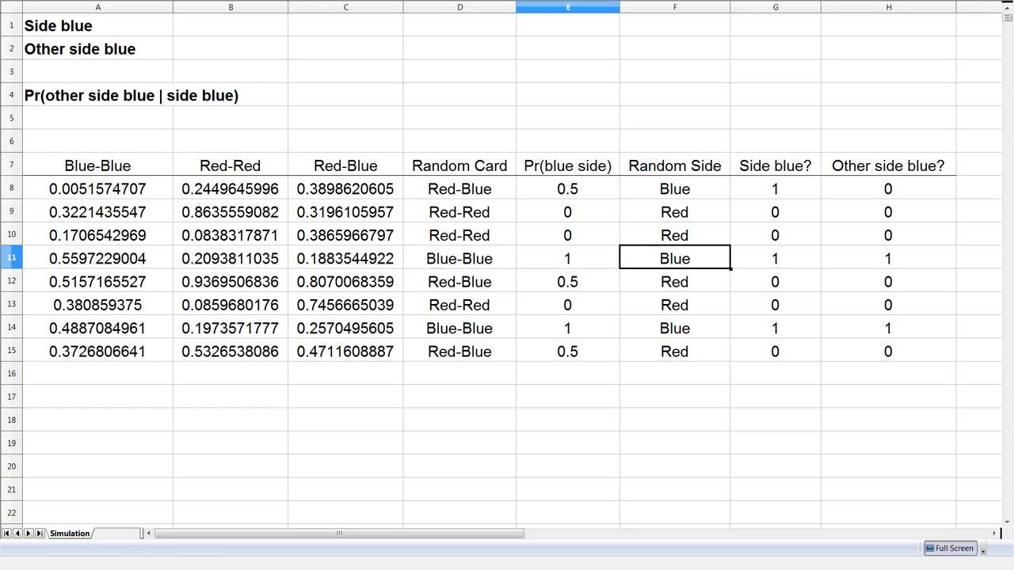
pyautogui.press('Left')
pyautogui.press('Left')
pyautogui.press('Left')
pyautogui.press('Left')
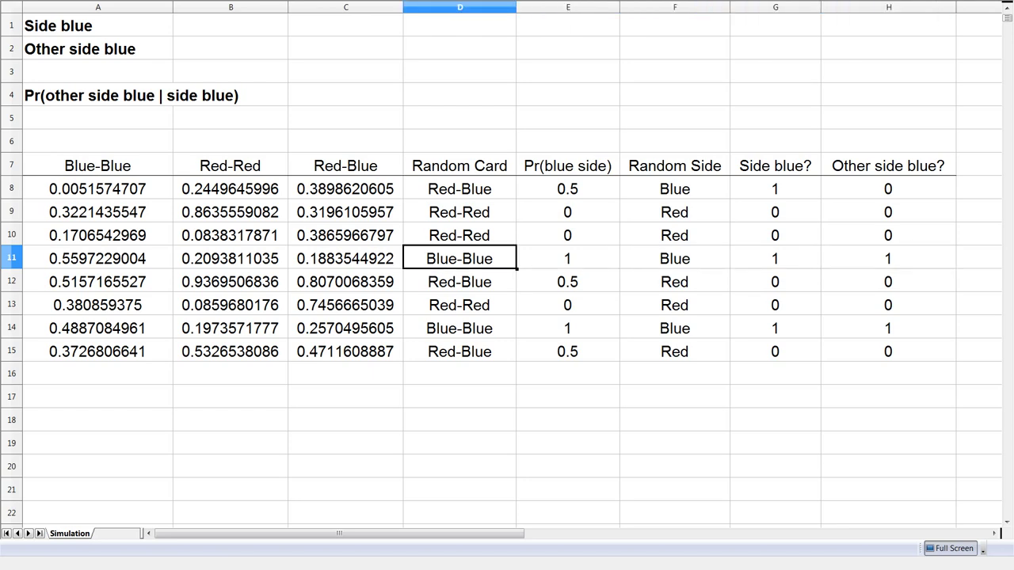
pyautogui.press('Down')
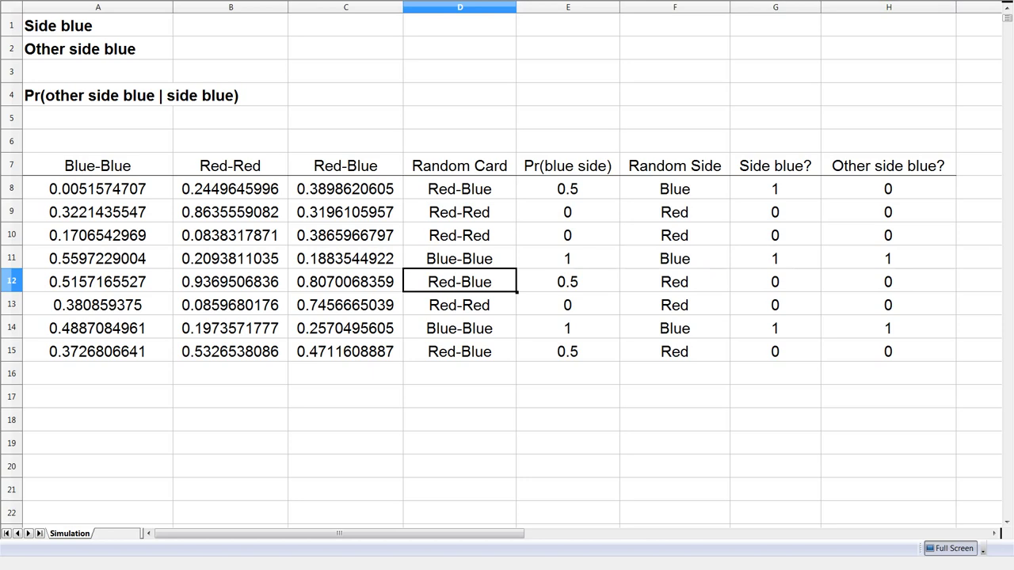
pyautogui.press('Right')
pyautogui.press('Right')
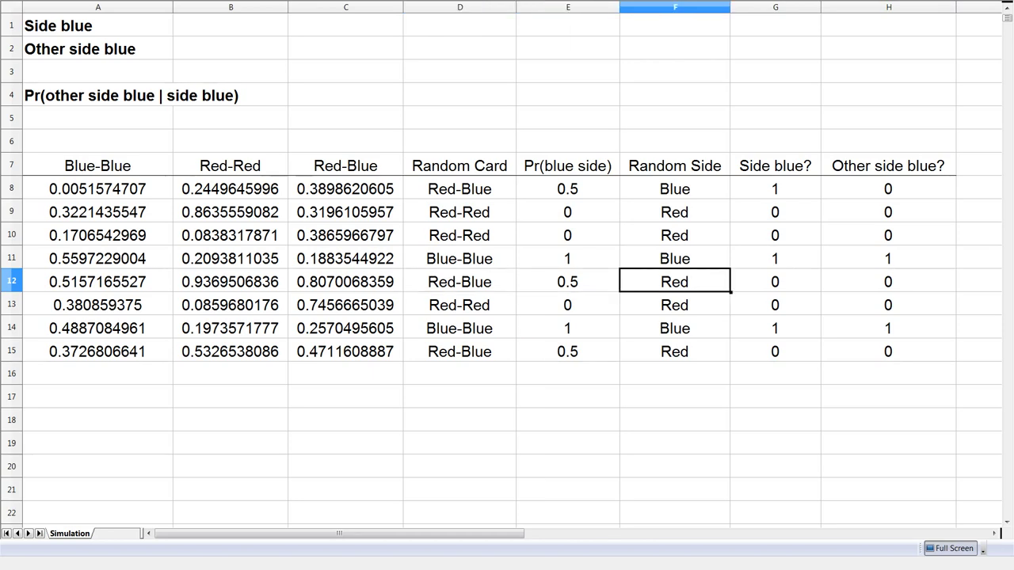
pyautogui.press('Right')
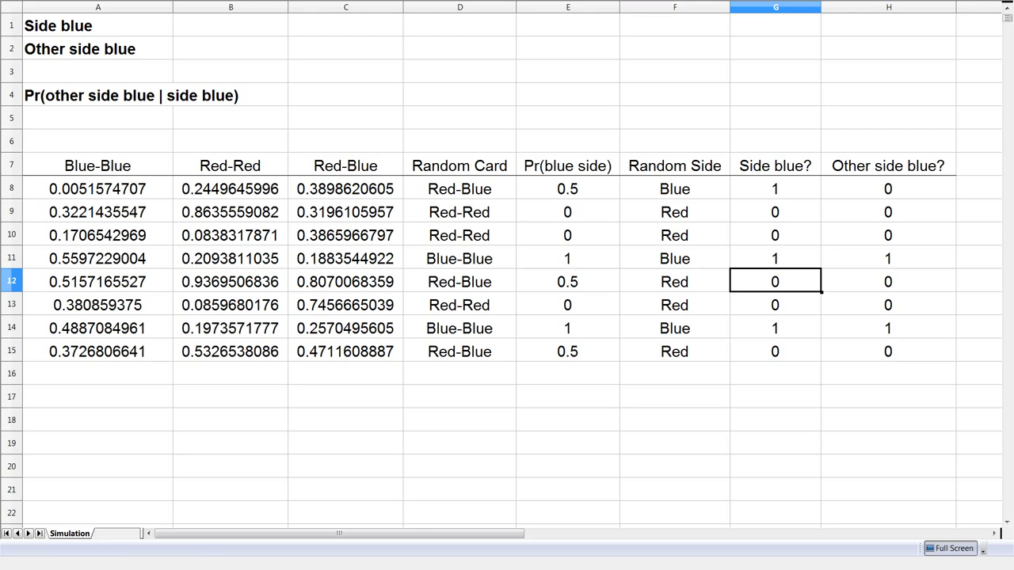
# - Copy the last trial row A15:H15 into every row from 16 to 10007 for 10,000 trials in all
pyautogui.press('Down')
pyautogui.press('Down')
pyautogui.press('Down')
pyautogui.press('Right')
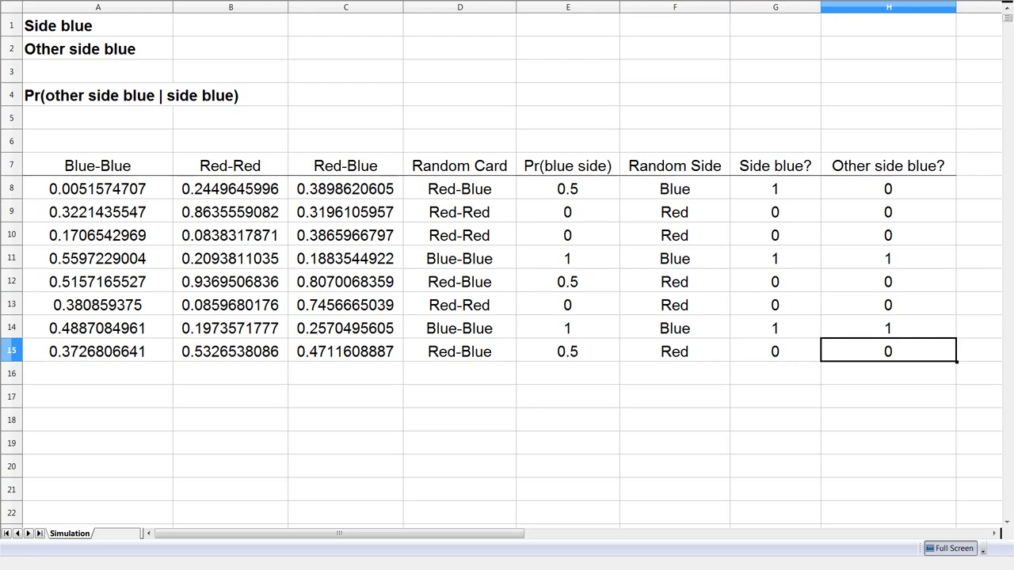
pyautogui.hotkey('shift', 'Home')
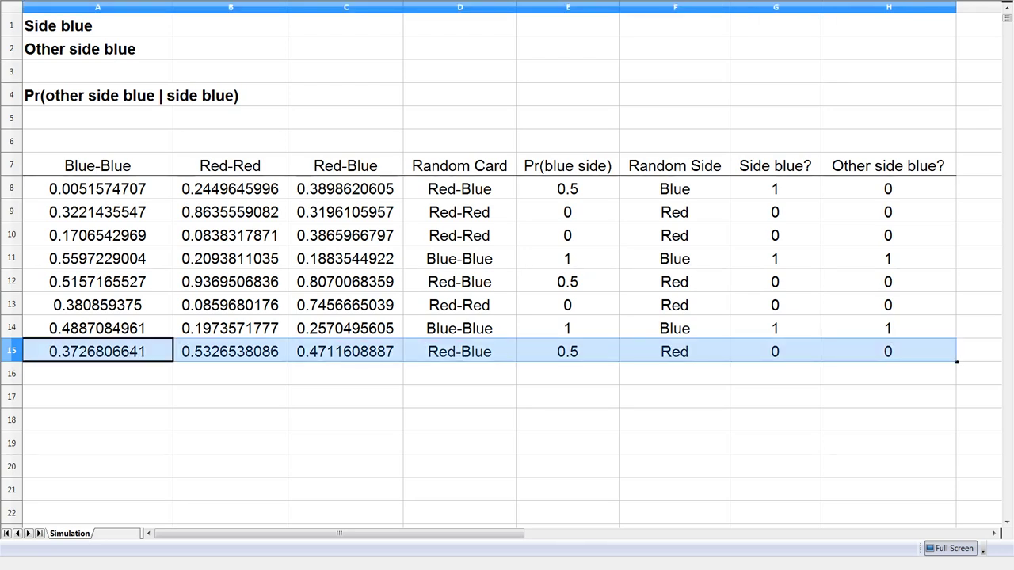
pyautogui.press('Right')
pyautogui.press('Right')
pyautogui.press('Right')
pyautogui.press('Right')
pyautogui.press('Right')
pyautogui.press('Right')
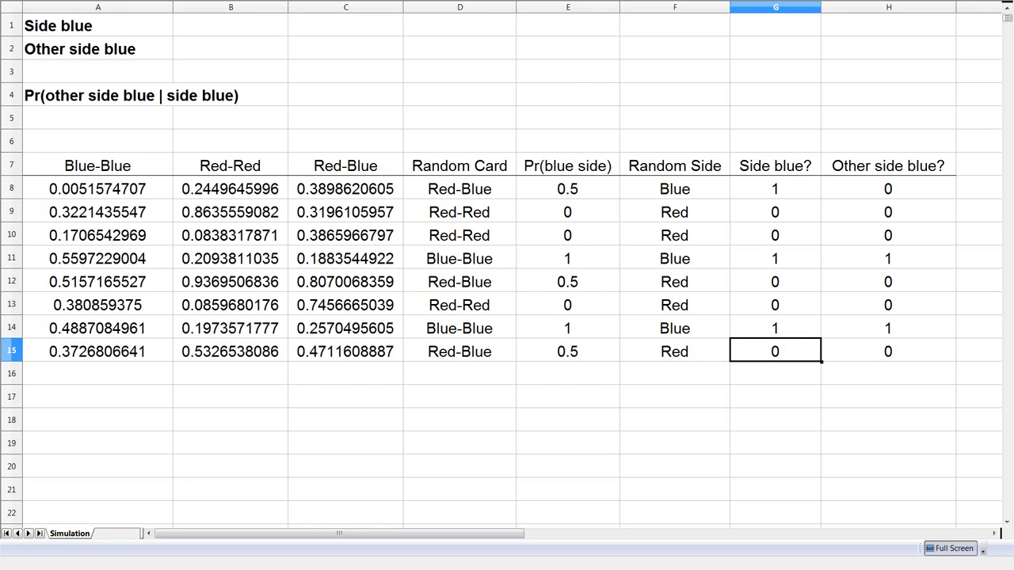
pyautogui.press('Right')
pyautogui.hotkey('shift', 'Home')
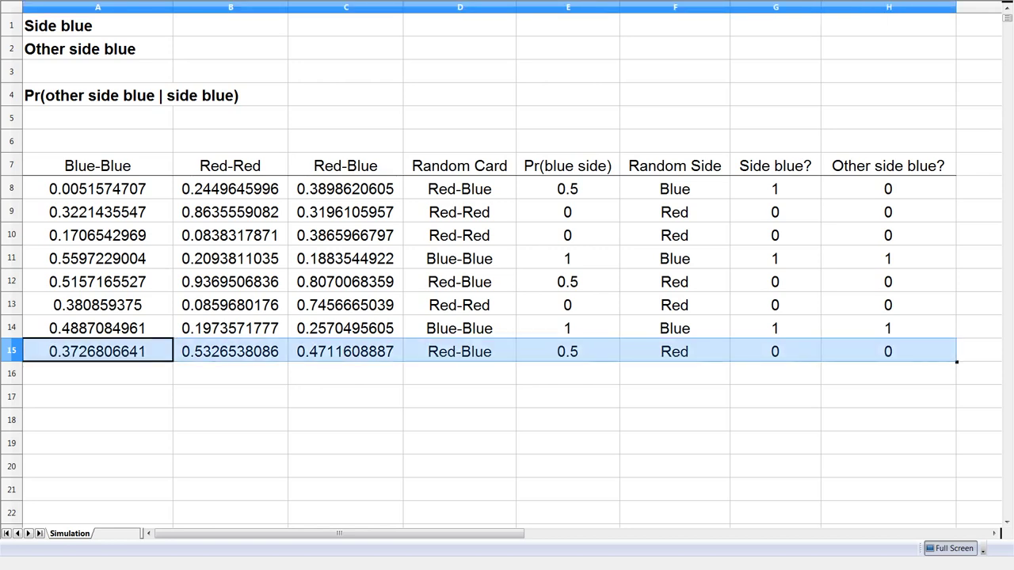
pyautogui.press('Down')
pyautogui.hotkey('ctrl', 'Down')
pyautogui.press('Up')
pyautogui.hotkey('ctrl', 'shift', 'Up')
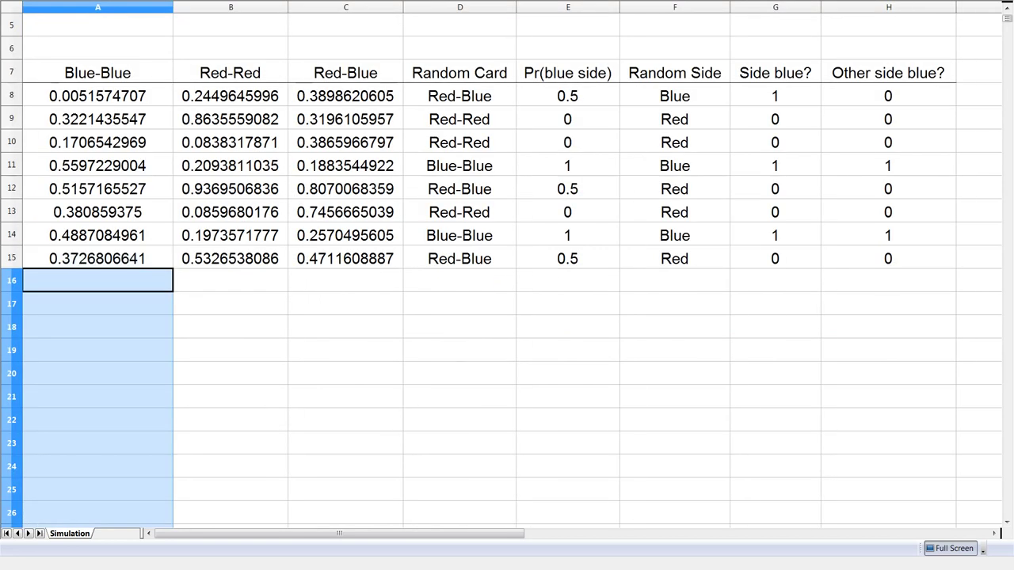
pyautogui.hotkey('shift', 'Right')
pyautogui.hotkey('shift', 'Right')
pyautogui.hotkey('shift', 'Right')
pyautogui.hotkey('shift', 'Right')
pyautogui.hotkey('shift', 'Right')
pyautogui.hotkey('shift', 'Right')
pyautogui.hotkey('shift', 'Right')
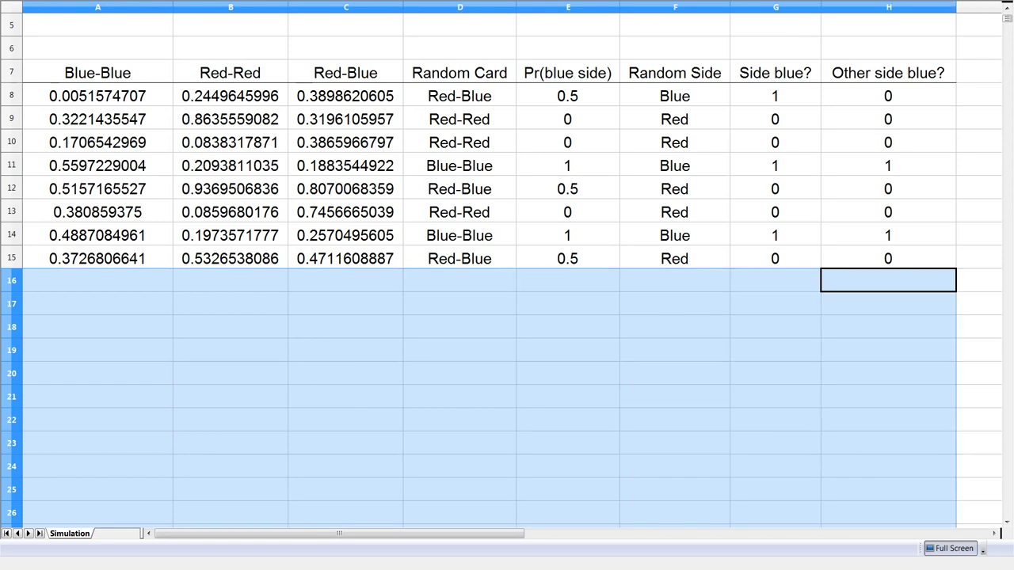
pyautogui.hotkey('ctrl', 'v')
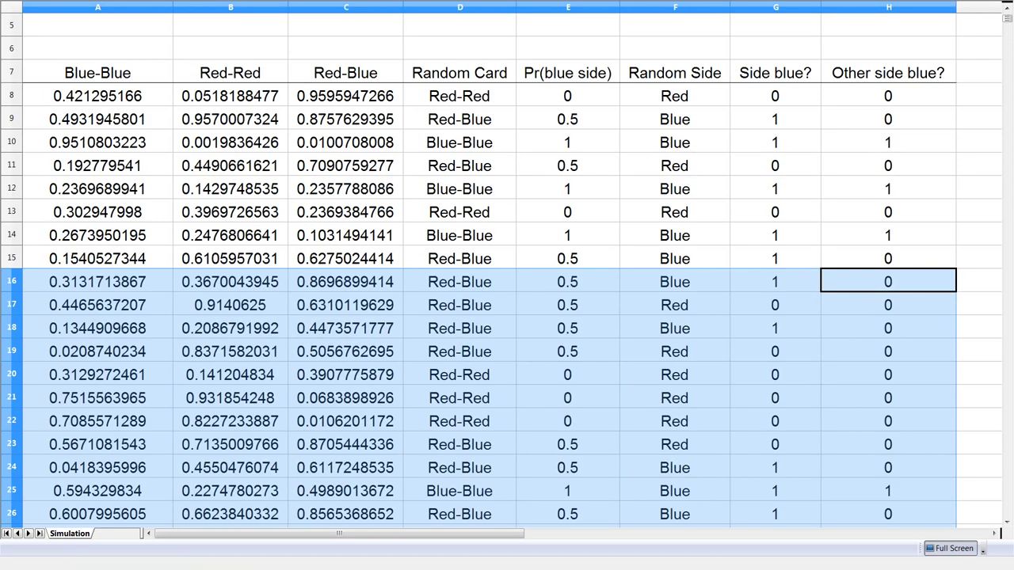
# - Enter a SUM of G8:G10007 in B1 to count the trials showing a blue side
pyautogui.hotkey('ctrl', 'Up')
pyautogui.hotkey('ctrl', 'Up')
pyautogui.press('Left')
pyautogui.press('Left')
pyautogui.press('Left')
pyautogui.press('Left')
pyautogui.press('Left')
pyautogui.press('Left')
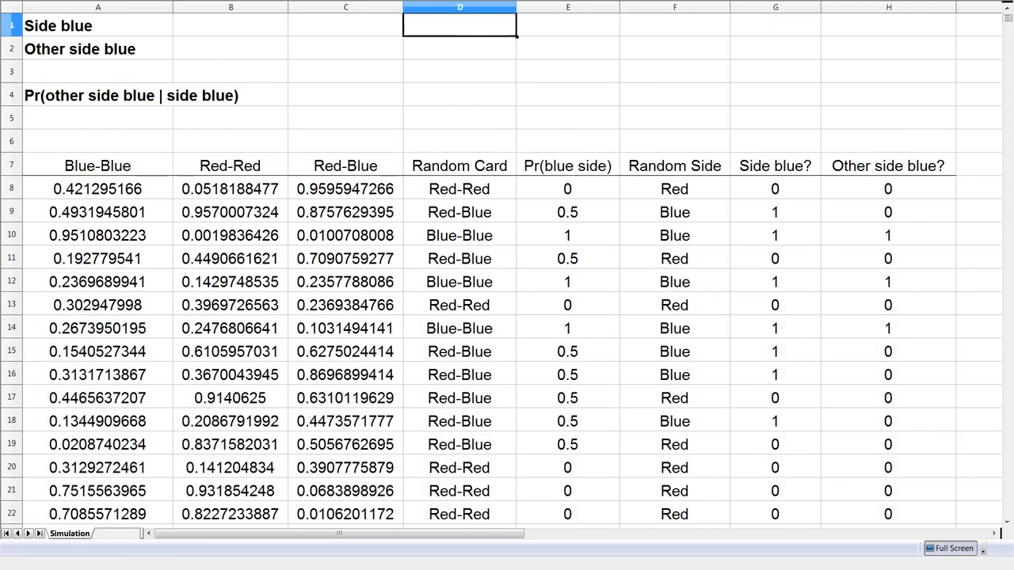
pyautogui.write('=sum(')
pyautogui.press('Down')
pyautogui.press('Down')
pyautogui.press('Down')
pyautogui.press('Down')
pyautogui.press('Down')
pyautogui.press('Right')
pyautogui.press('Right')
pyautogui.press('Right')
pyautogui.press('Down')
pyautogui.press('Right')
pyautogui.press('Down')
pyautogui.press('Right')
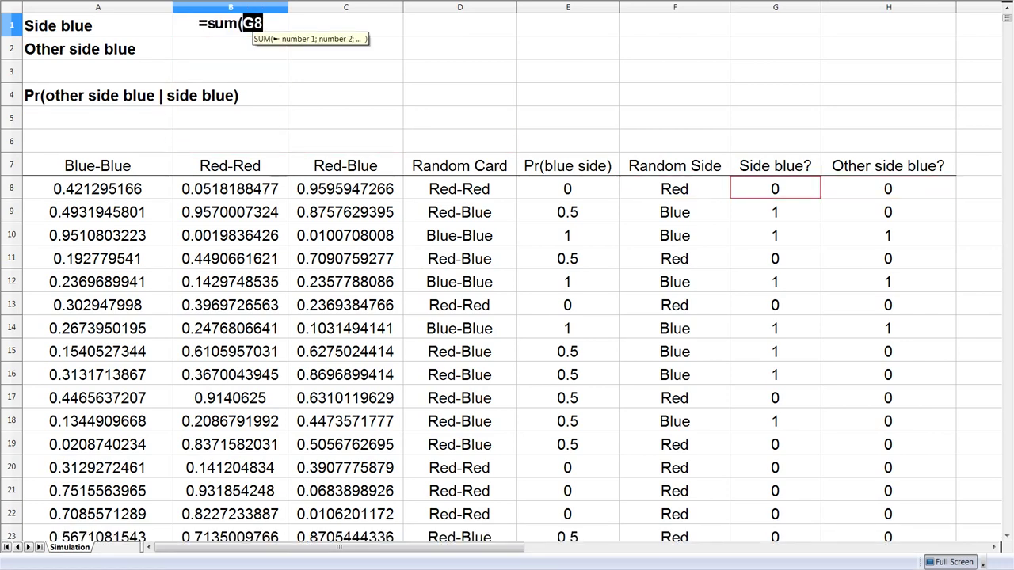
pyautogui.hotkey('ctrl', 'shift', 'Down')
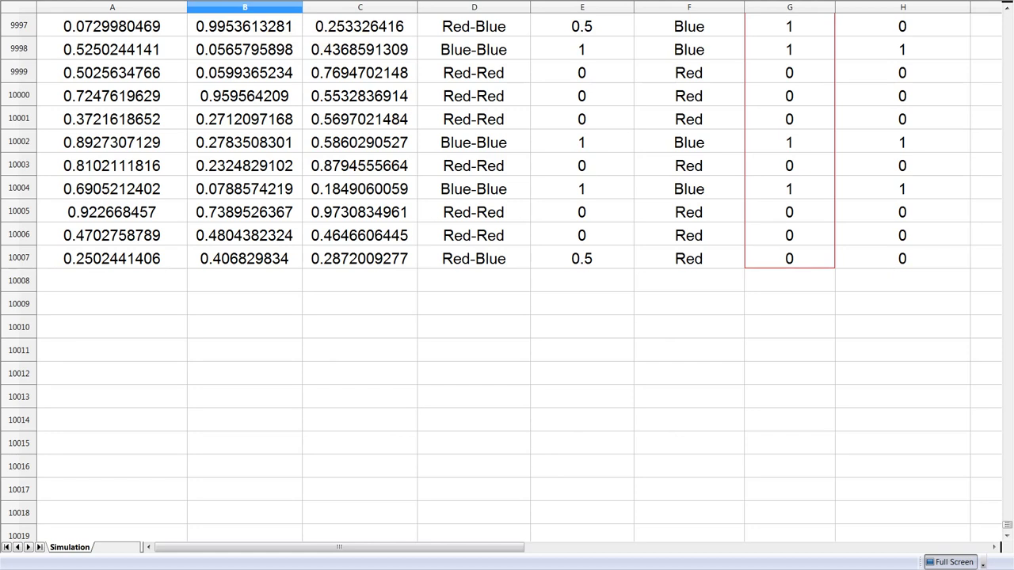
pyautogui.press('Return')
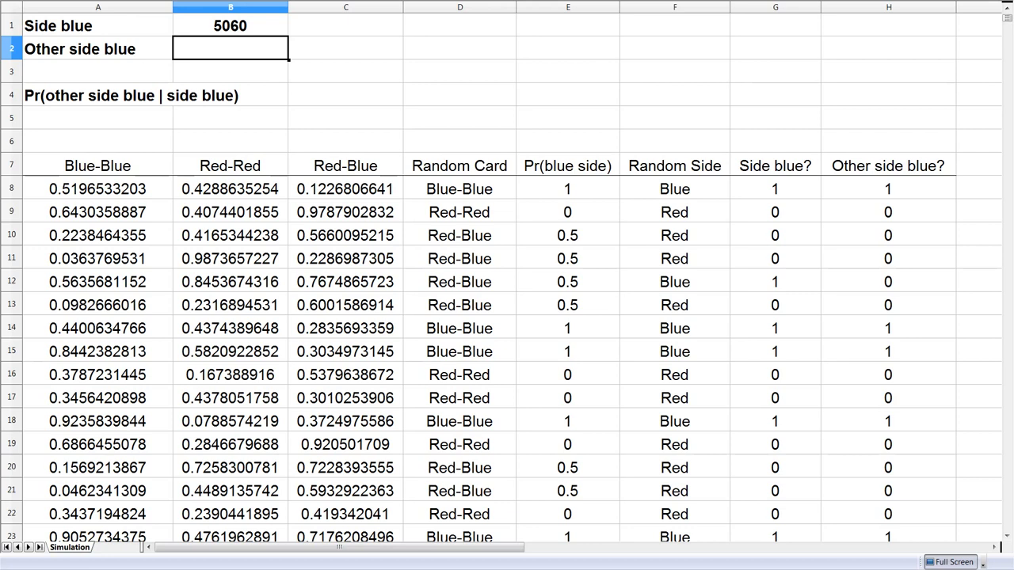
# - Enter a SUM of H8:H10007 in B2 to count the trials whose other side is blue
pyautogui.write('=')
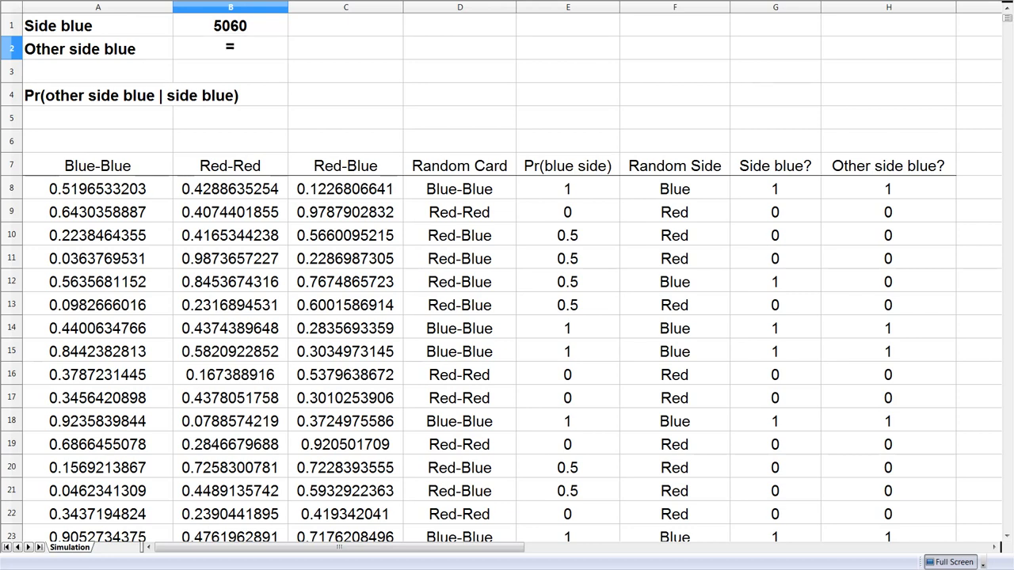
pyautogui.write('sum(')
pyautogui.press('Down')
pyautogui.press('Right')
pyautogui.press('Right')
pyautogui.press('Down')
pyautogui.press('Right')
pyautogui.press('Right')
pyautogui.press('Right')
pyautogui.press('Down')
pyautogui.press('Down')
pyautogui.press('Down')
pyautogui.press('Right')
pyautogui.press('Down')
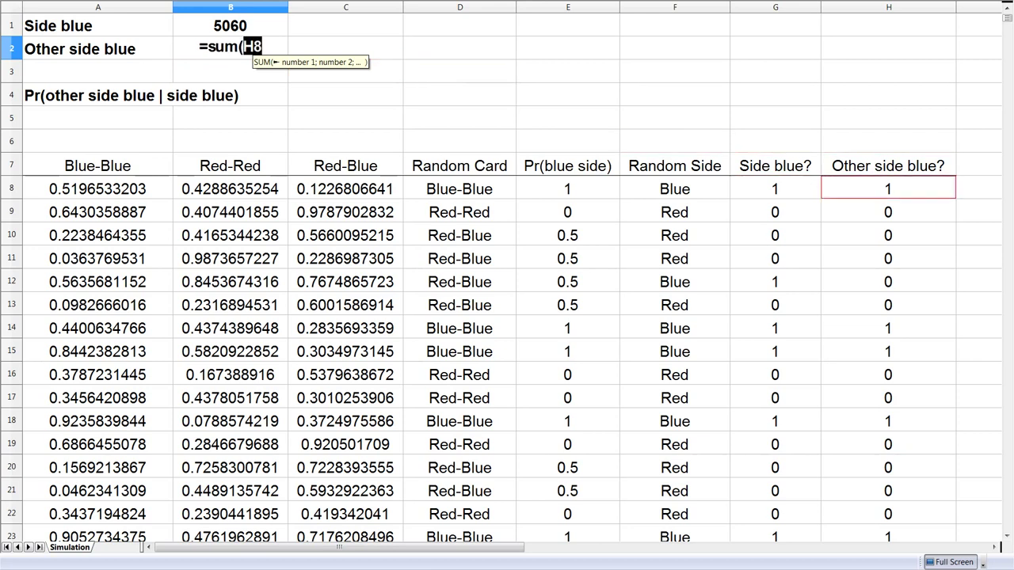
pyautogui.hotkey('ctrl', 'shift', 'Down')
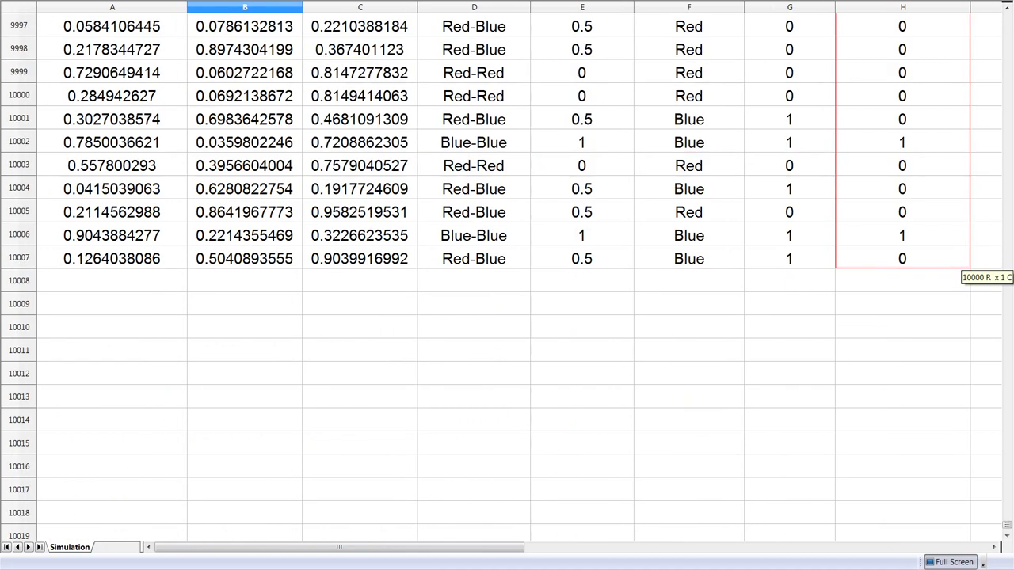
pyautogui.press('Return')
# - Enter =B2/B1 in C4 to compute the simulated probability of the other side being blue given a blue side
pyautogui.press('Up')
pyautogui.click(345, 71)
pyautogui.click(345, 94)
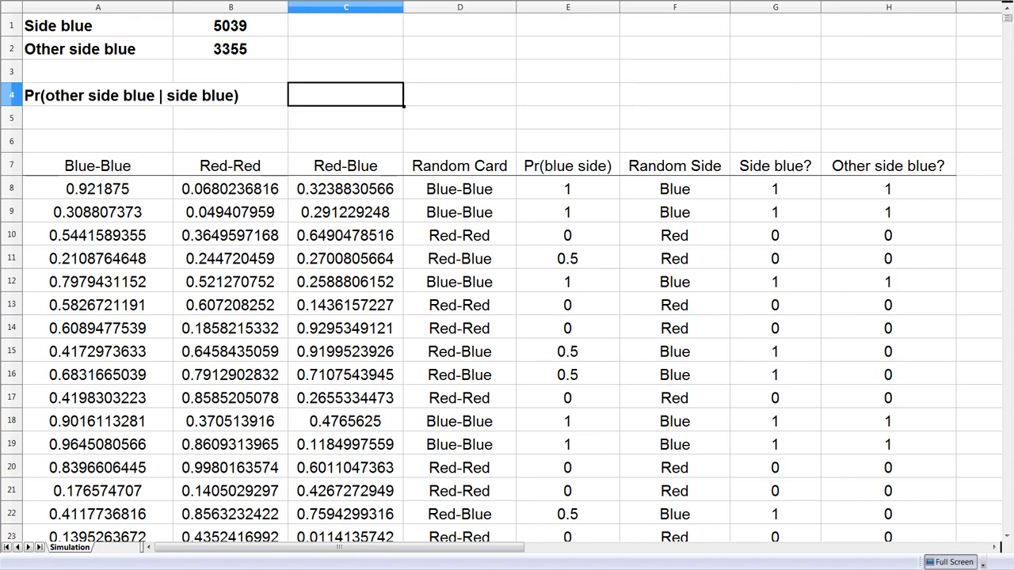
pyautogui.write('=')
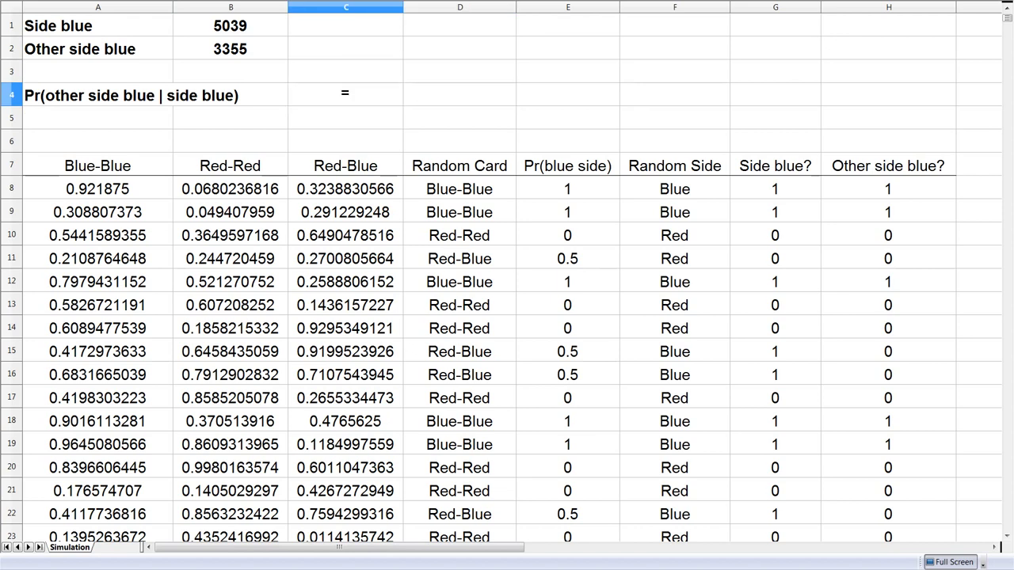
pyautogui.press('Up')
pyautogui.press('Up')
pyautogui.press('Left')
pyautogui.write('/')
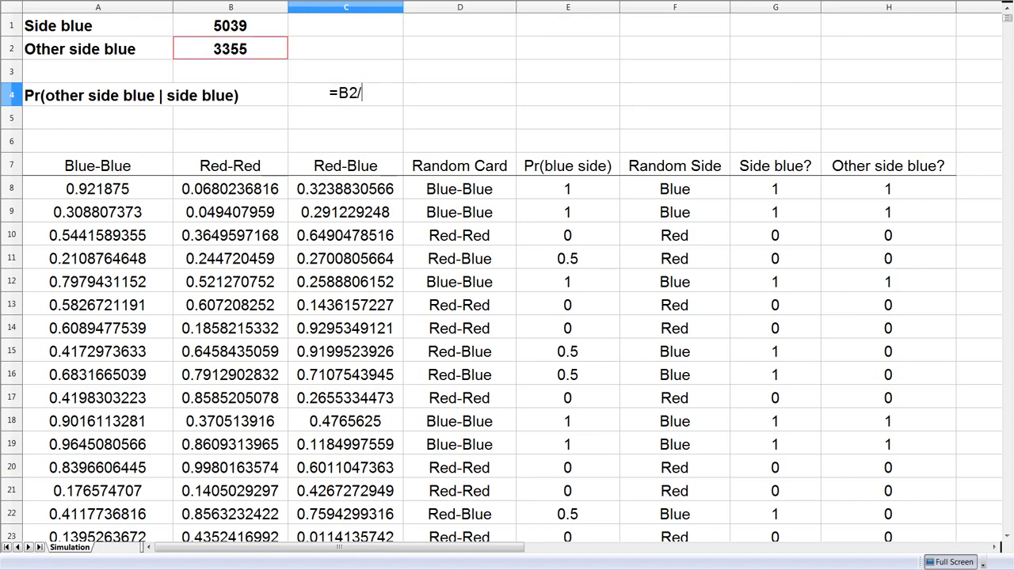
pyautogui.press('Up')
pyautogui.press('Up')
pyautogui.press('Up')
pyautogui.press('Left')
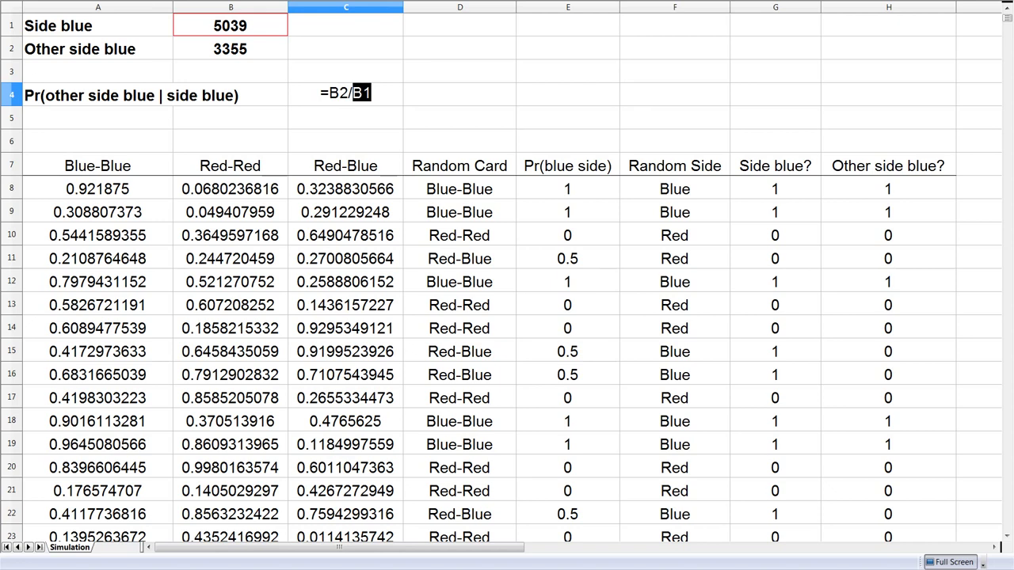
pyautogui.press('Return')
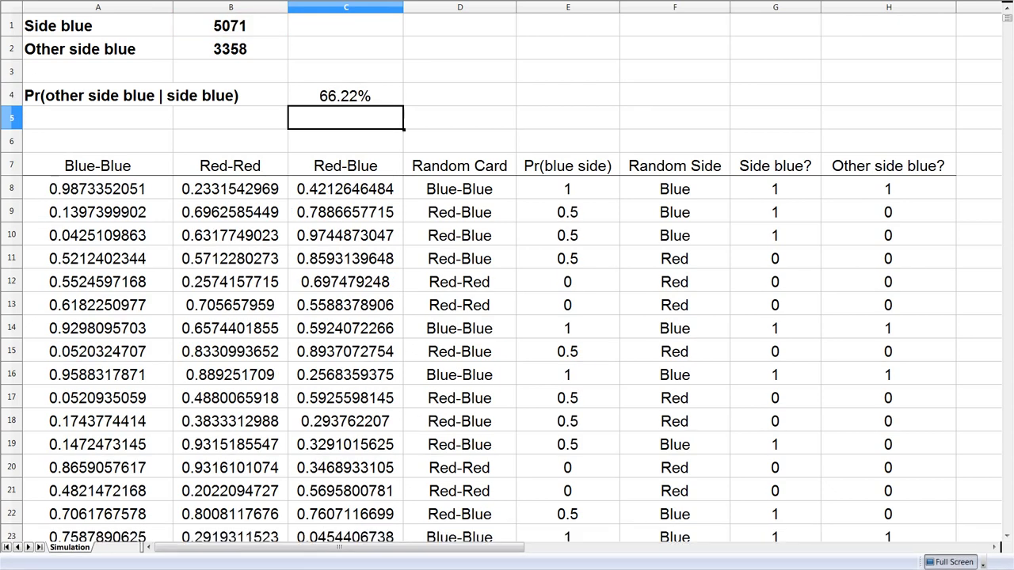
# - Add the heading Theoretical in D3 and enter =2/3 below it in D4
pyautogui.click(459, 70)
pyautogui.write('Theoretical')
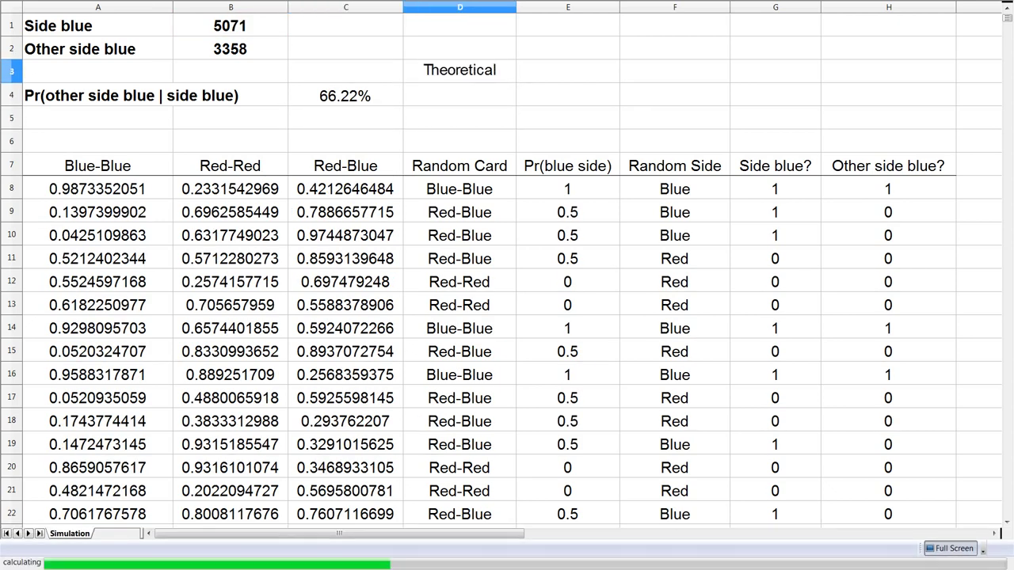
pyautogui.press('Return')
pyautogui.write('=2/')
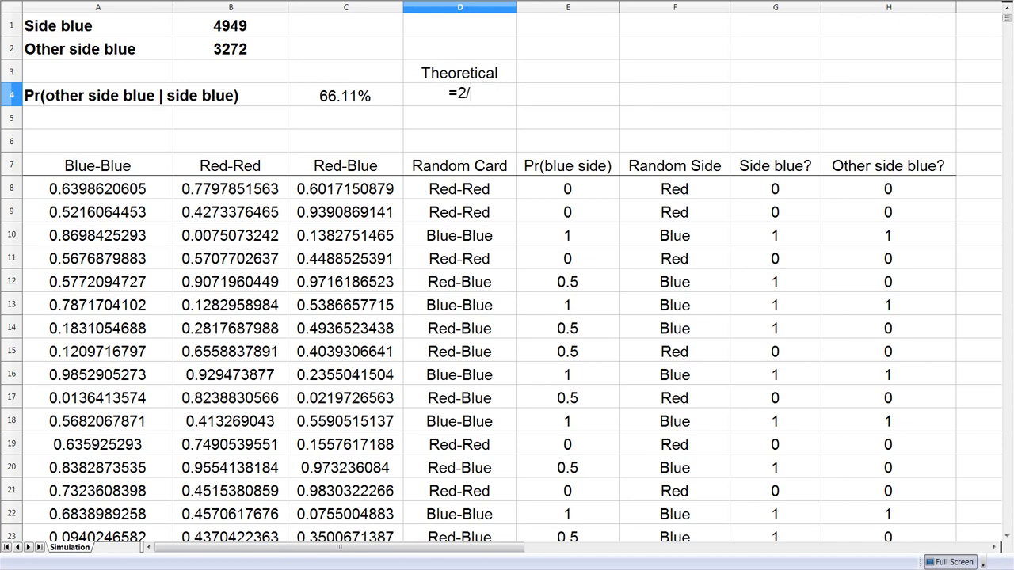
pyautogui.write('3')
pyautogui.press('Return')
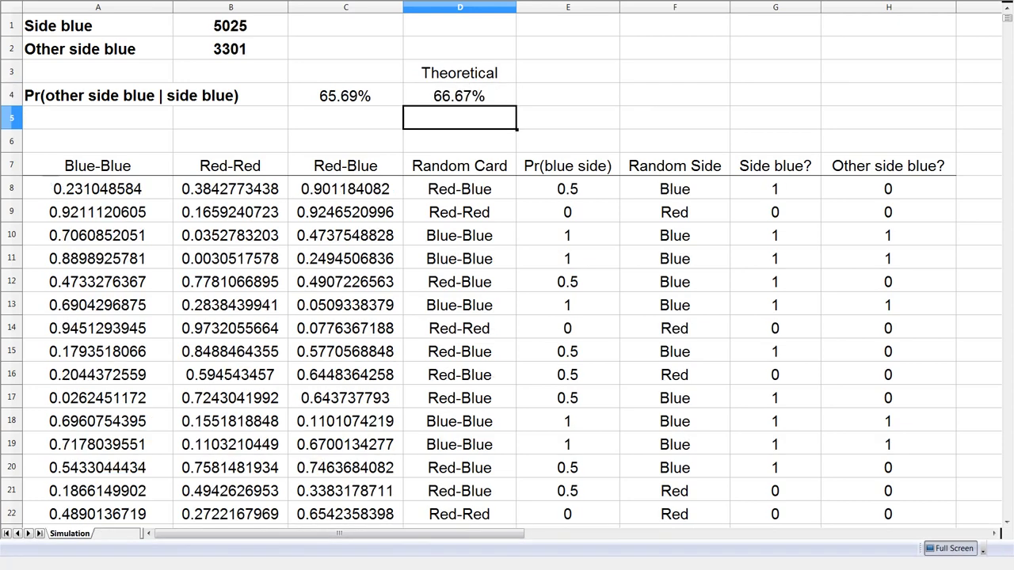